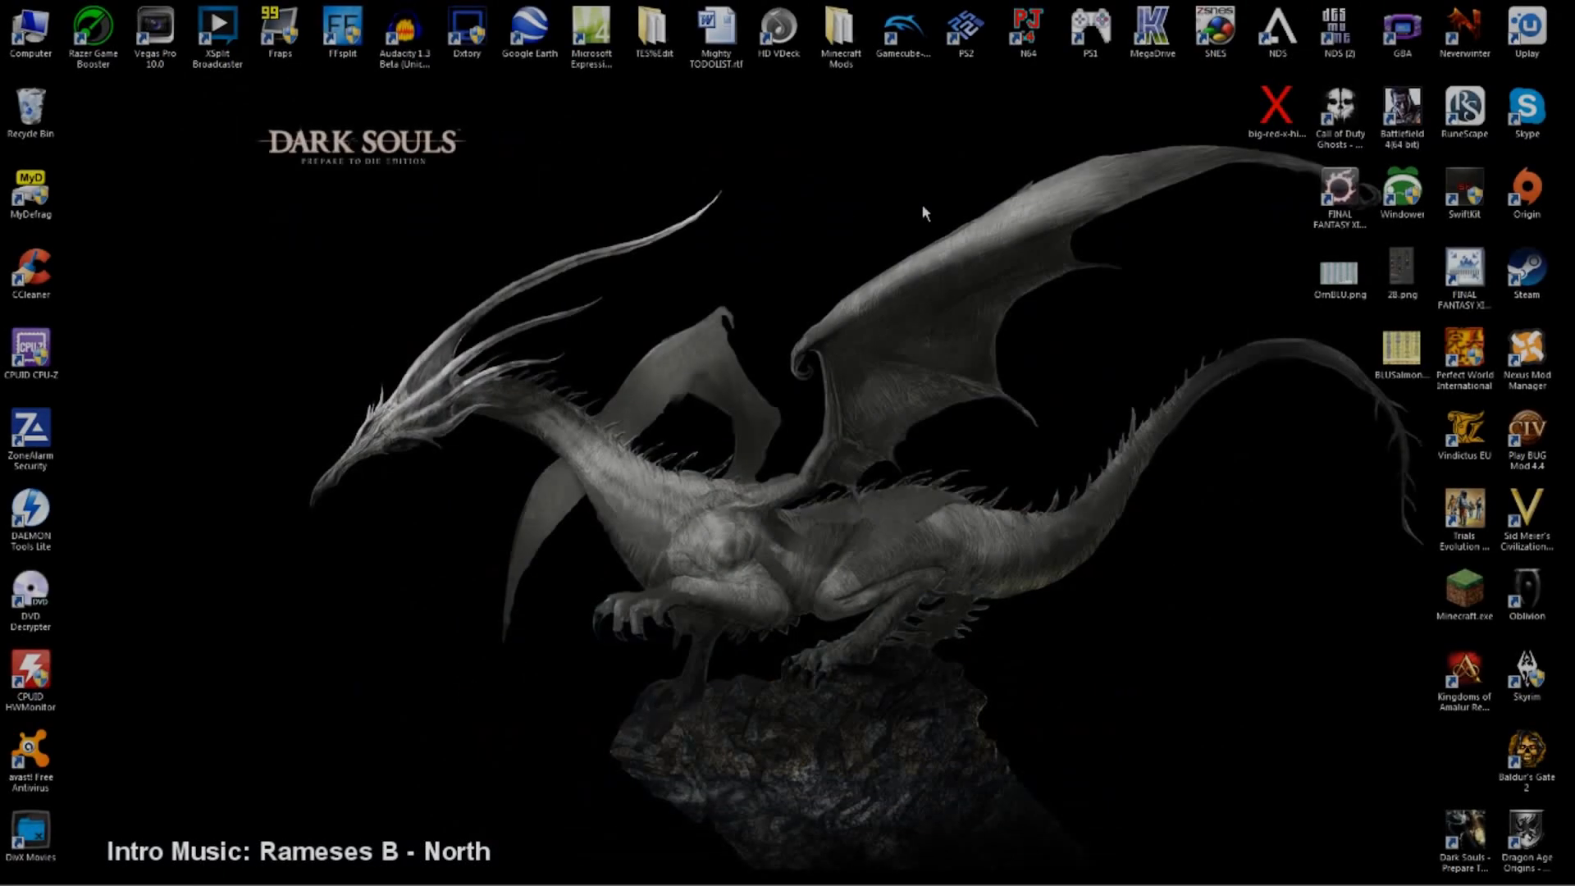
Step: Go from Start to Control Panel's Programs category and launch the Java entry
{"action": "right_click", "coordinate": [924, 207]}
{"action": "left_click", "coordinate": [906, 238]}
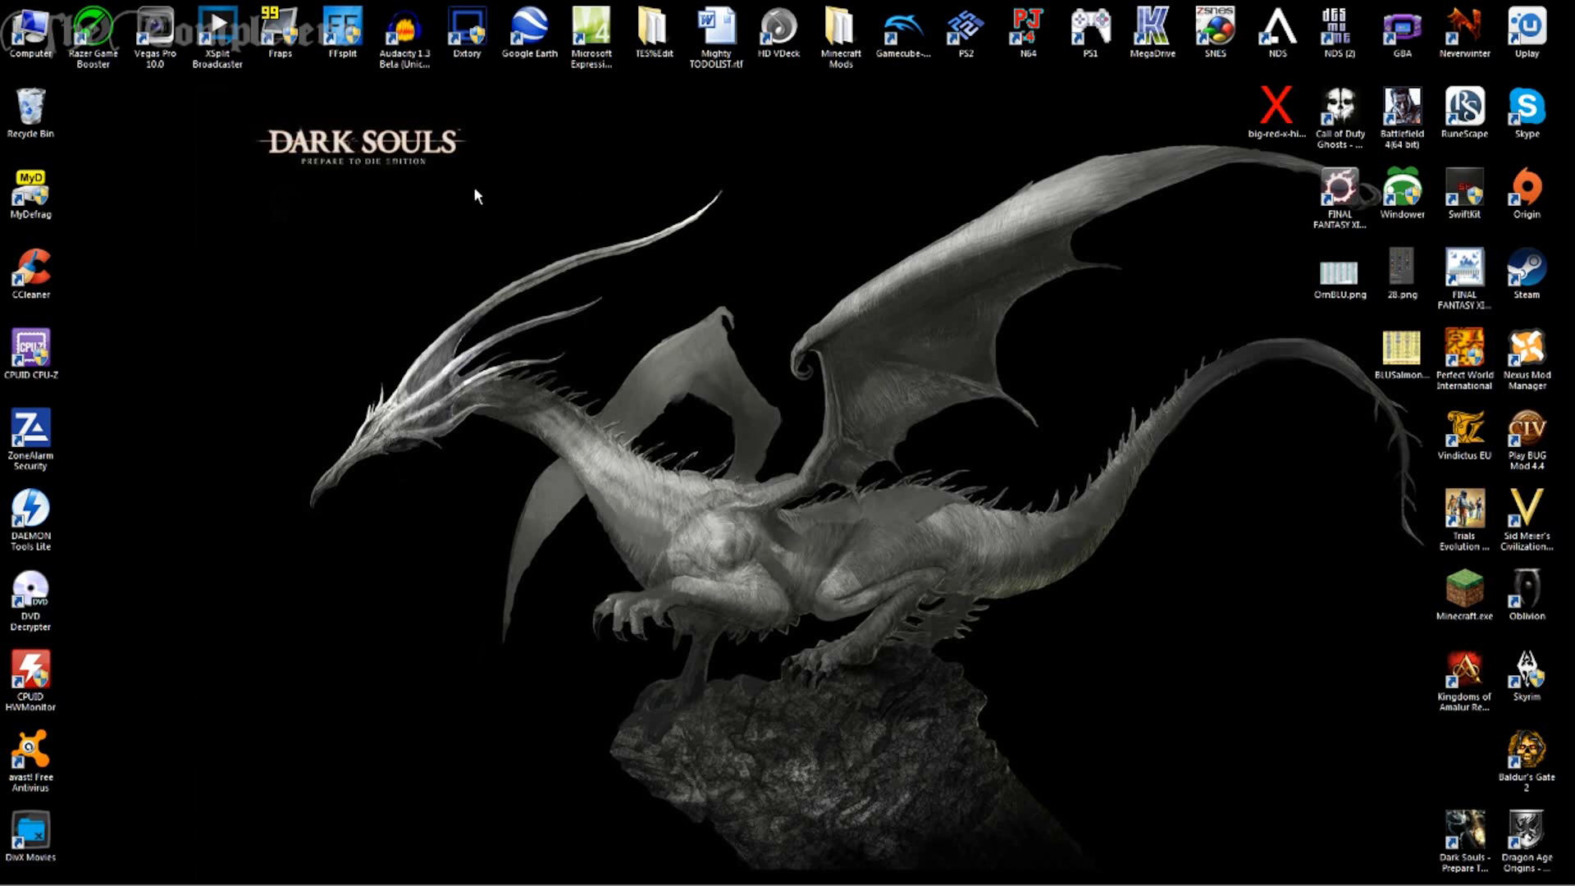
{"action": "mouse_move", "coordinate": [41, 879]}
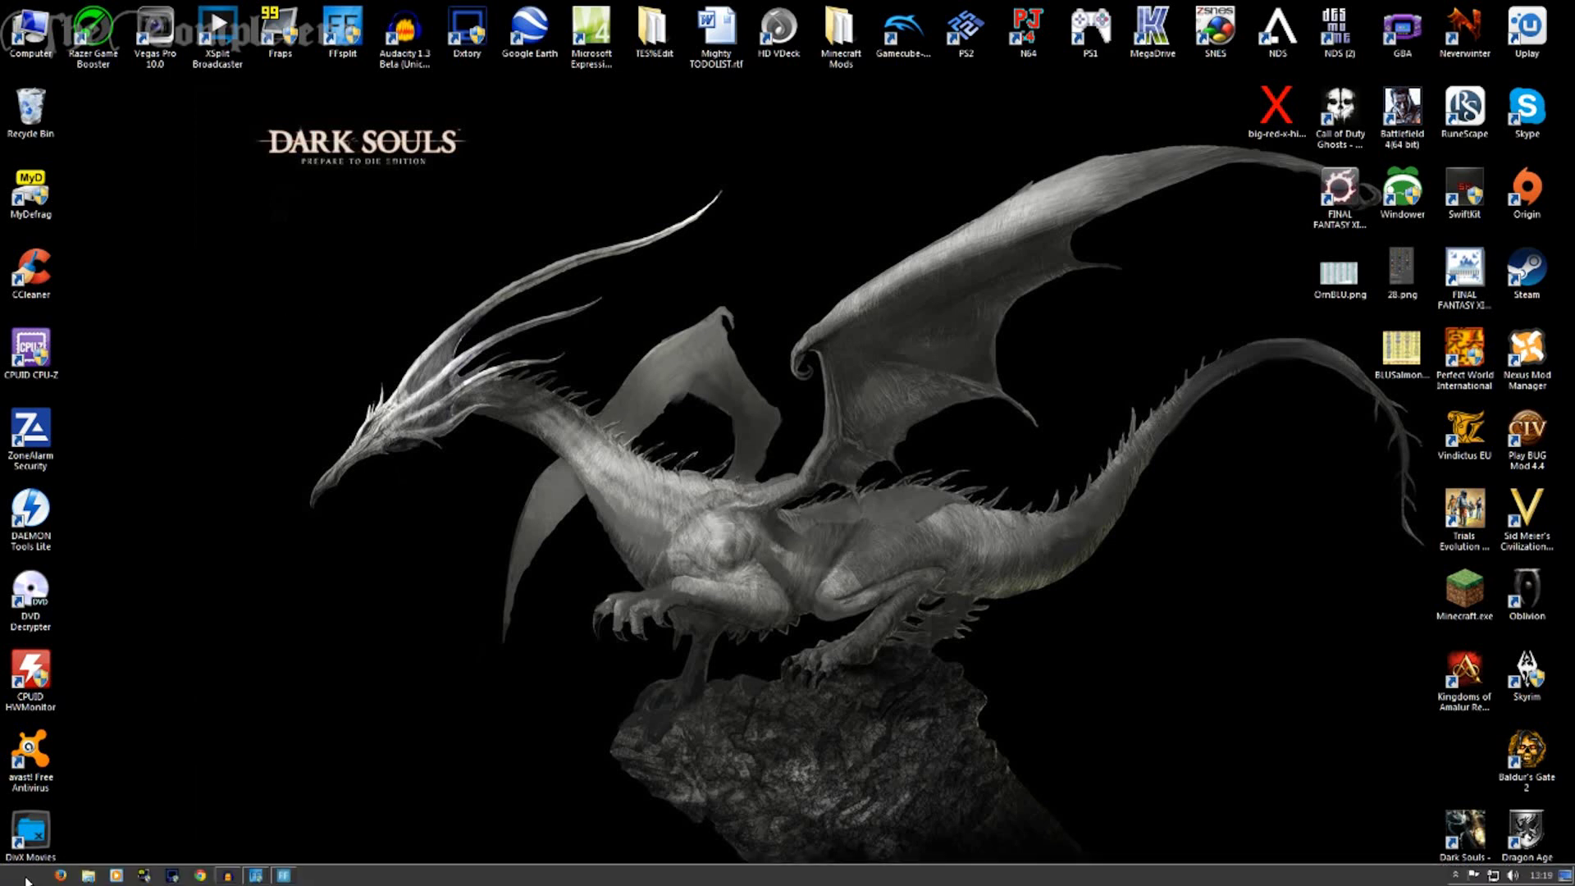
{"action": "left_click", "coordinate": [27, 879]}
{"action": "left_click", "coordinate": [234, 650]}
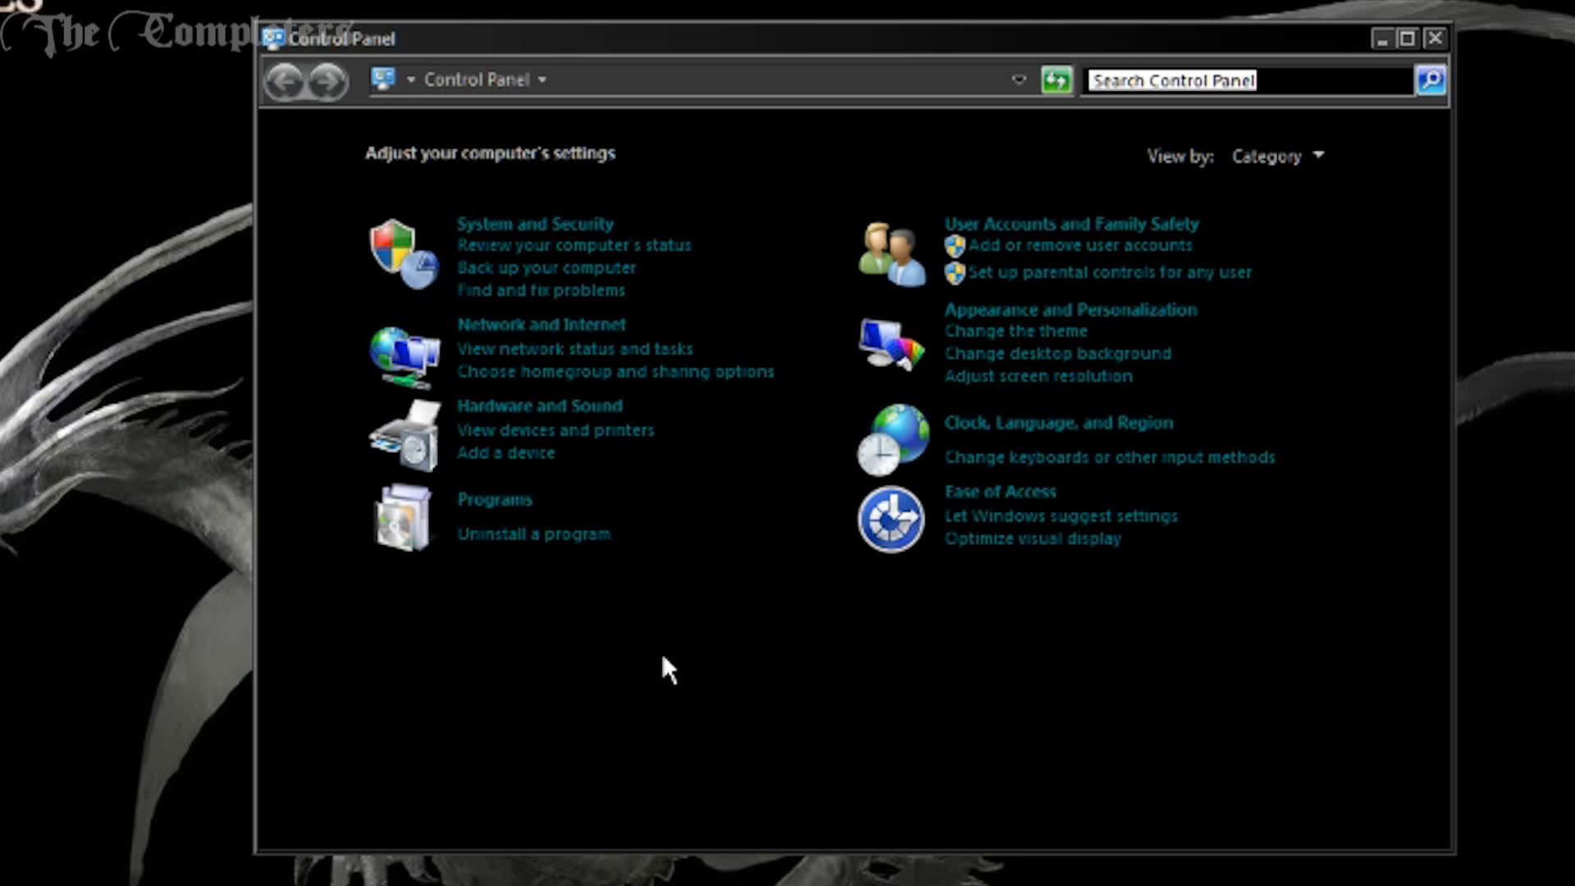
{"action": "left_click", "coordinate": [510, 501]}
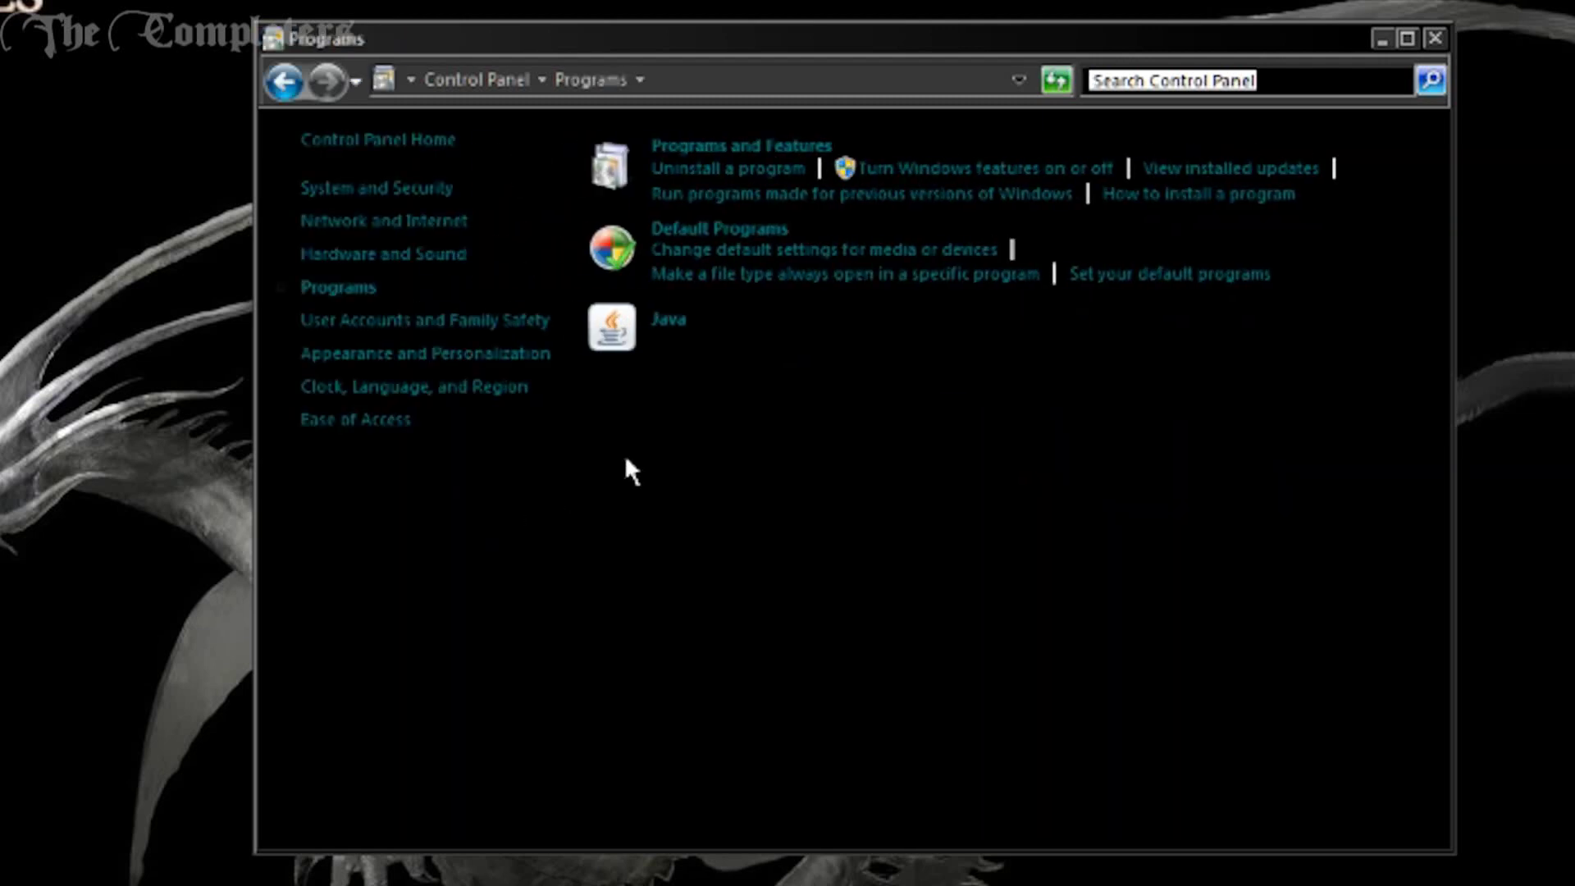
{"action": "left_click", "coordinate": [678, 327]}
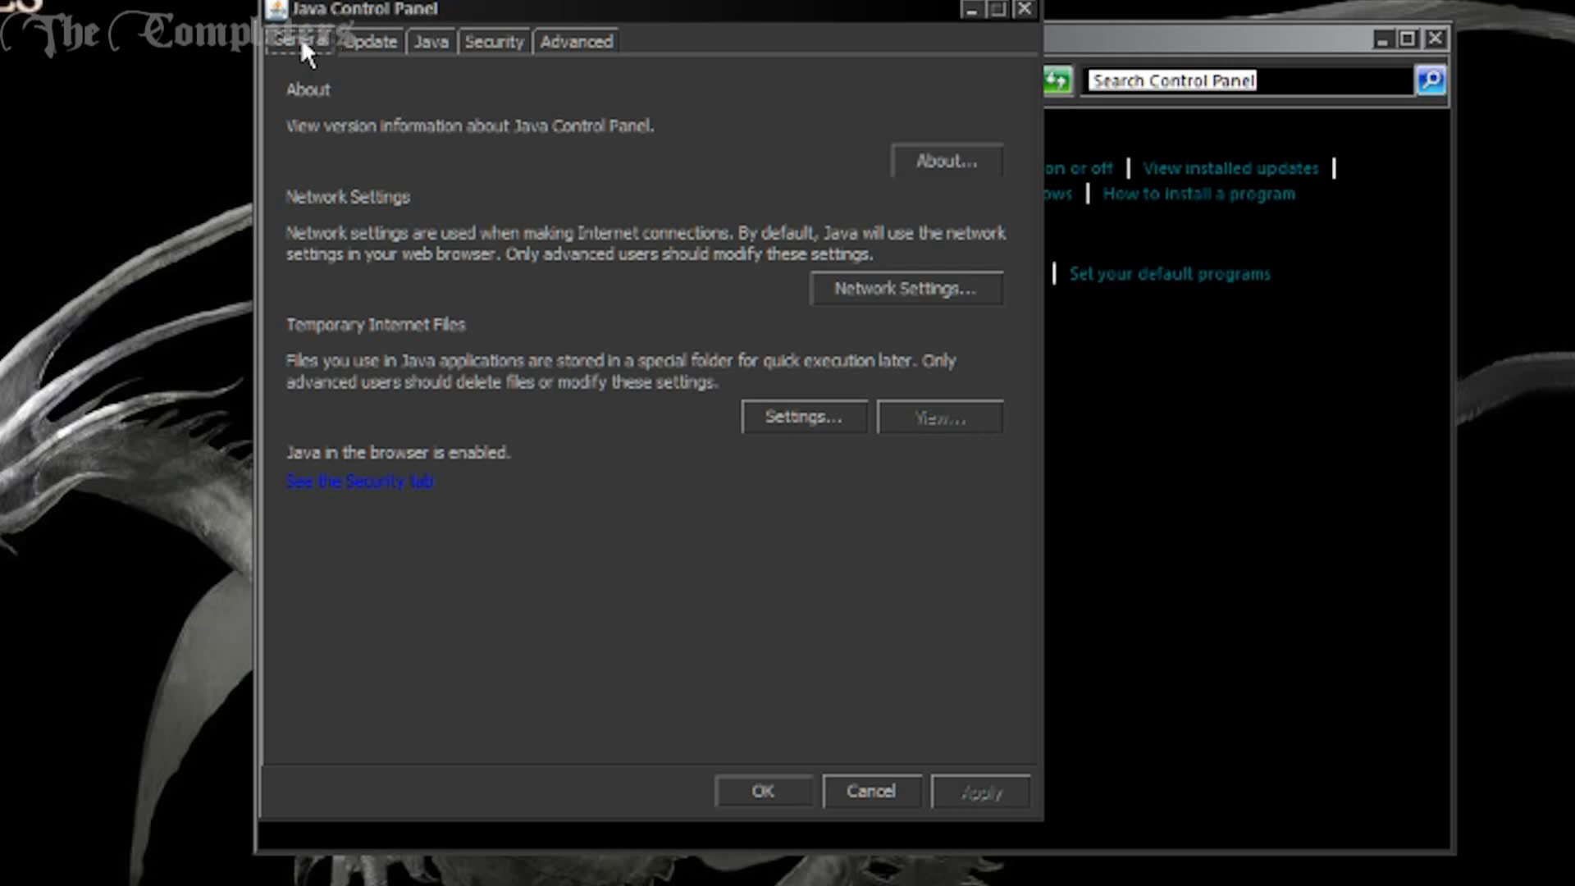
Step: Browse the Java Control Panel tabs, then list runtimes 1.8.0_20 and 1.7.0_65 with their parameters
{"action": "left_click", "coordinate": [379, 42]}
{"action": "left_click", "coordinate": [439, 41]}
{"action": "left_click", "coordinate": [523, 41]}
{"action": "left_click", "coordinate": [577, 41]}
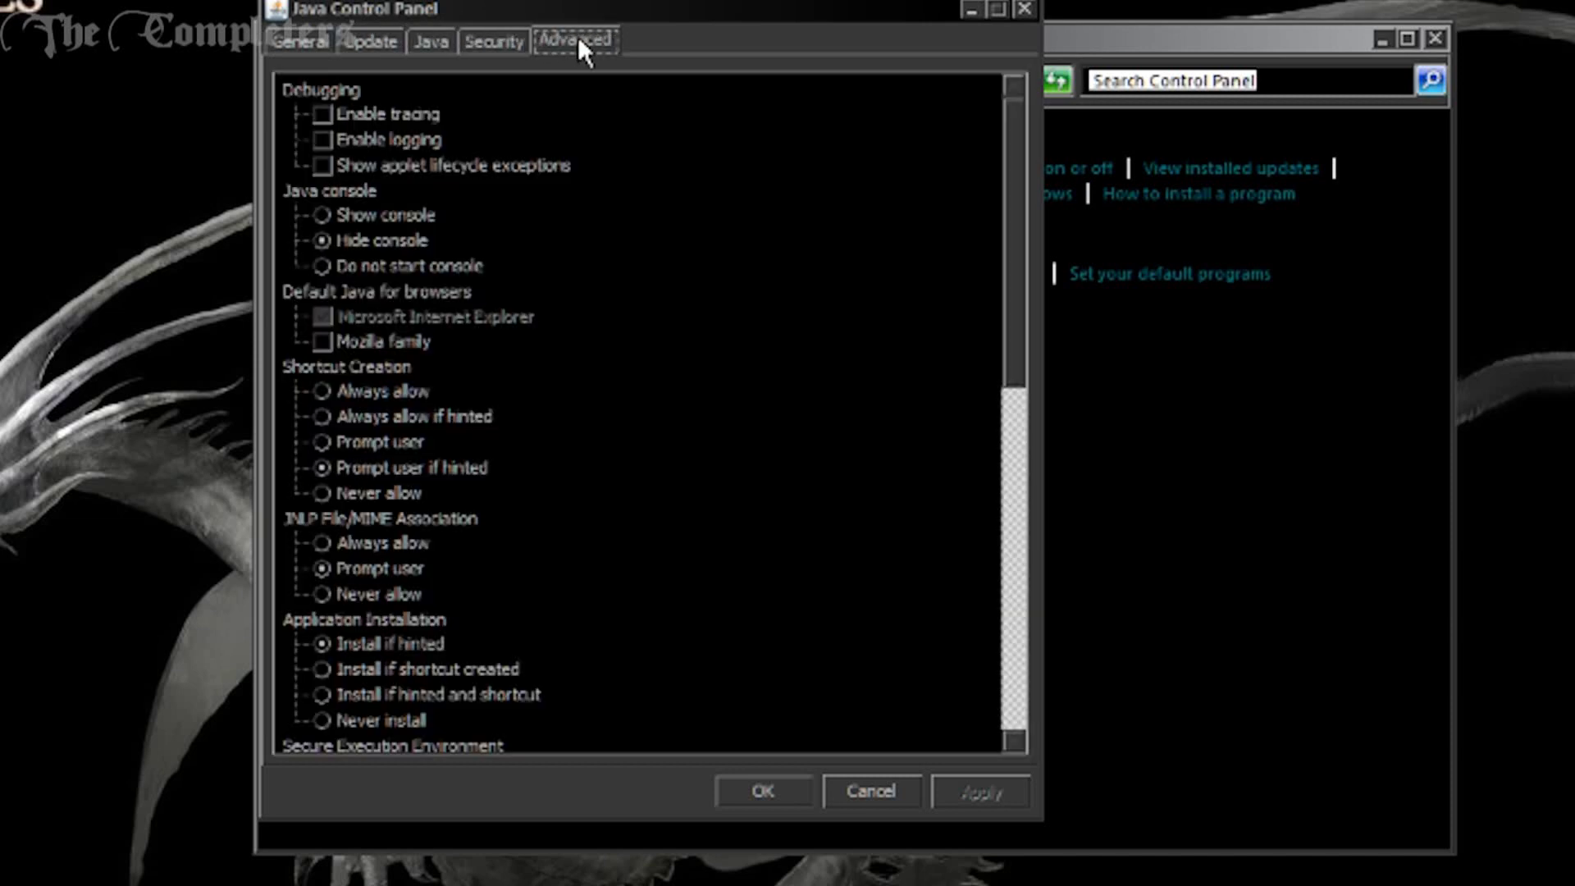
{"action": "left_click", "coordinate": [428, 43]}
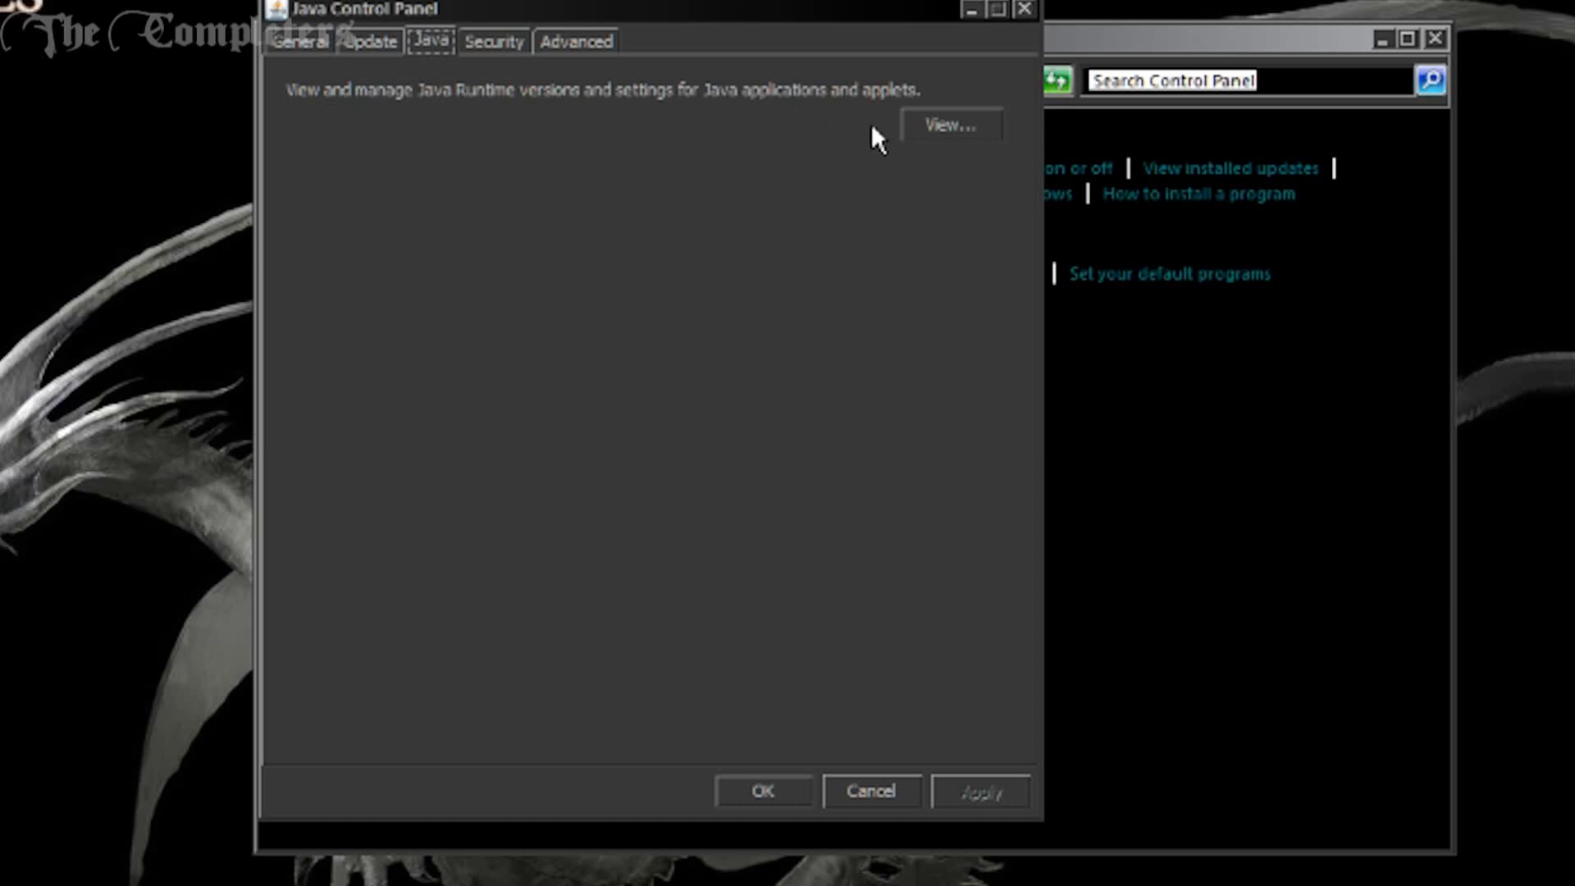
{"action": "left_click", "coordinate": [935, 127]}
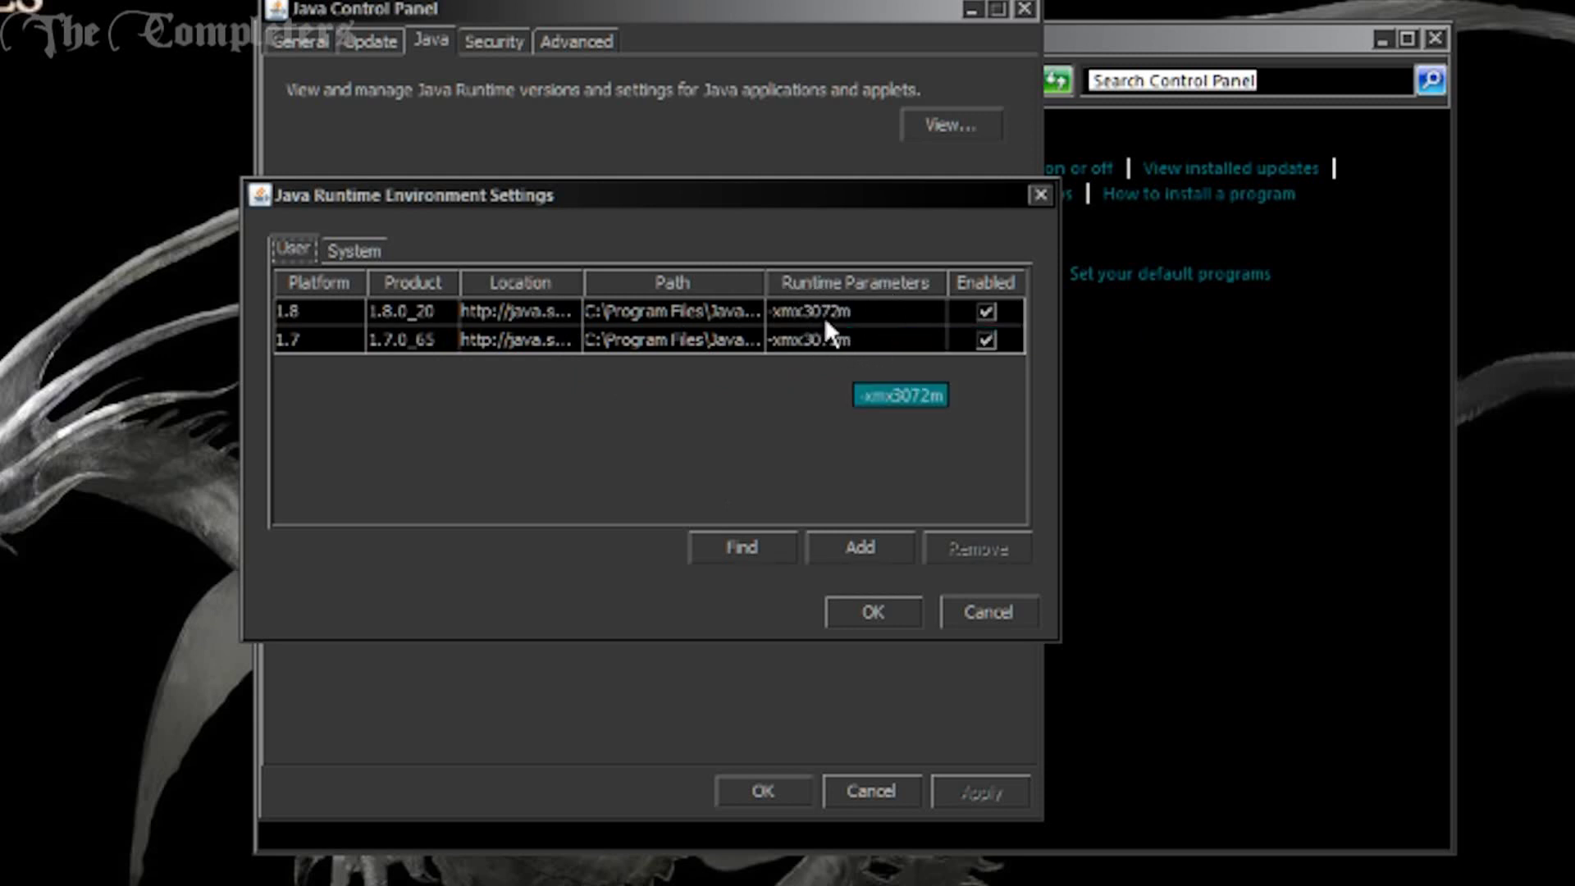
Step: Re-enter the Java 1.8 runtime parameter as -xmx3072m, then bring up the Start menu
{"action": "left_click", "coordinate": [857, 320]}
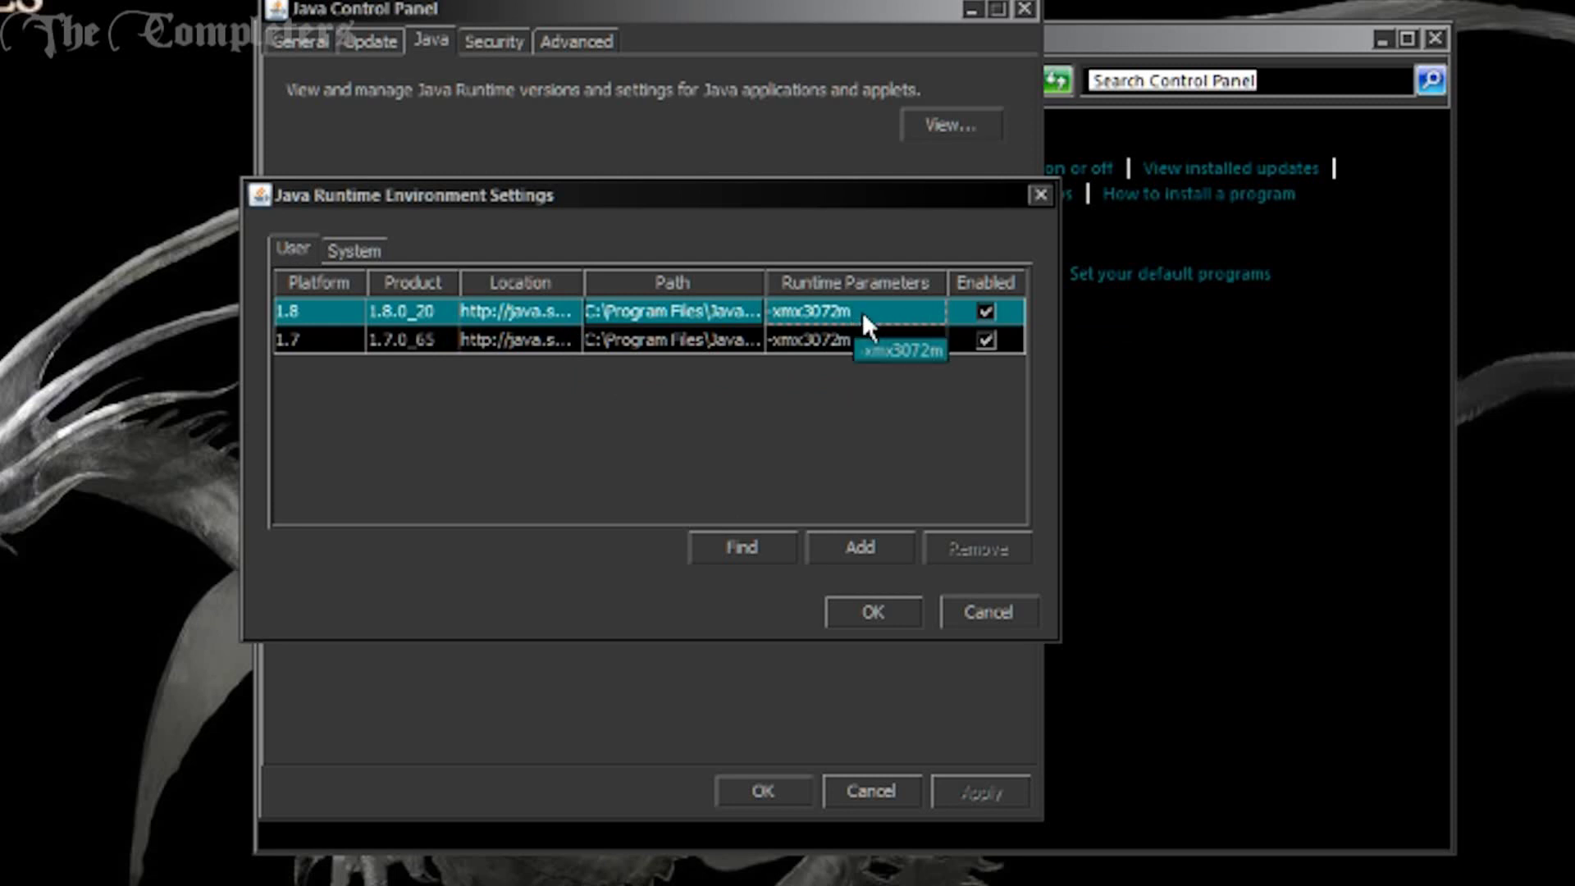
{"action": "double_click", "coordinate": [863, 312]}
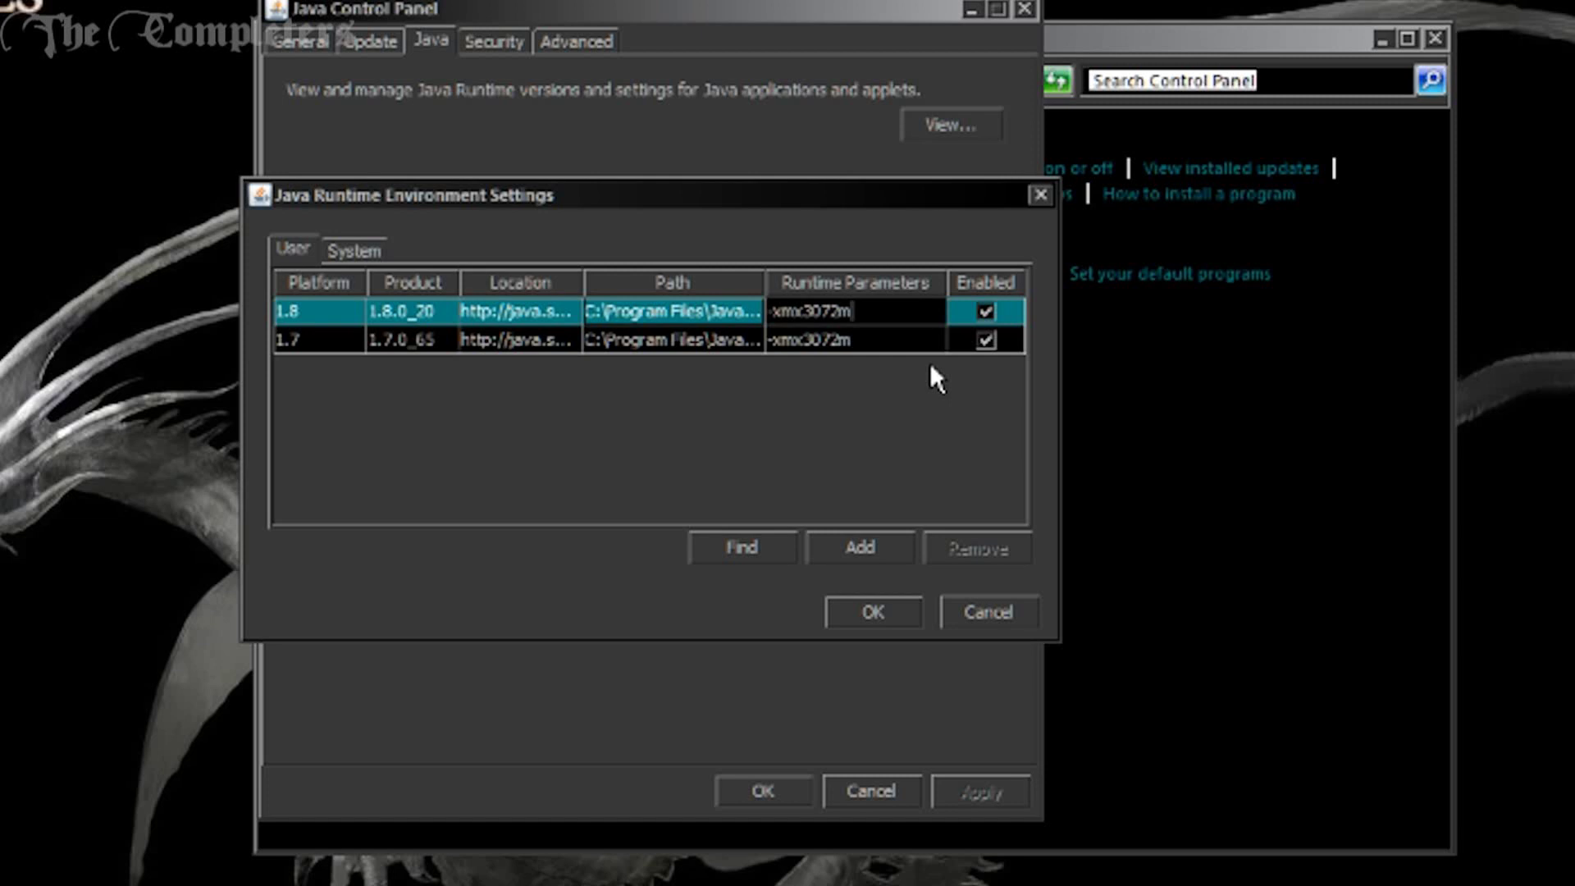
{"action": "key", "text": "BackSpace"}
{"action": "key", "text": "BackSpace"}
{"action": "key", "text": "BackSpace"}
{"action": "key", "text": "BackSpace"}
{"action": "key", "text": "BackSpace"}
{"action": "key", "text": "BackSpace"}
{"action": "key", "text": "BackSpace"}
{"action": "key", "text": "BackSpace"}
{"action": "key", "text": "BackSpace"}
{"action": "type", "text": "-xmx3072m"}
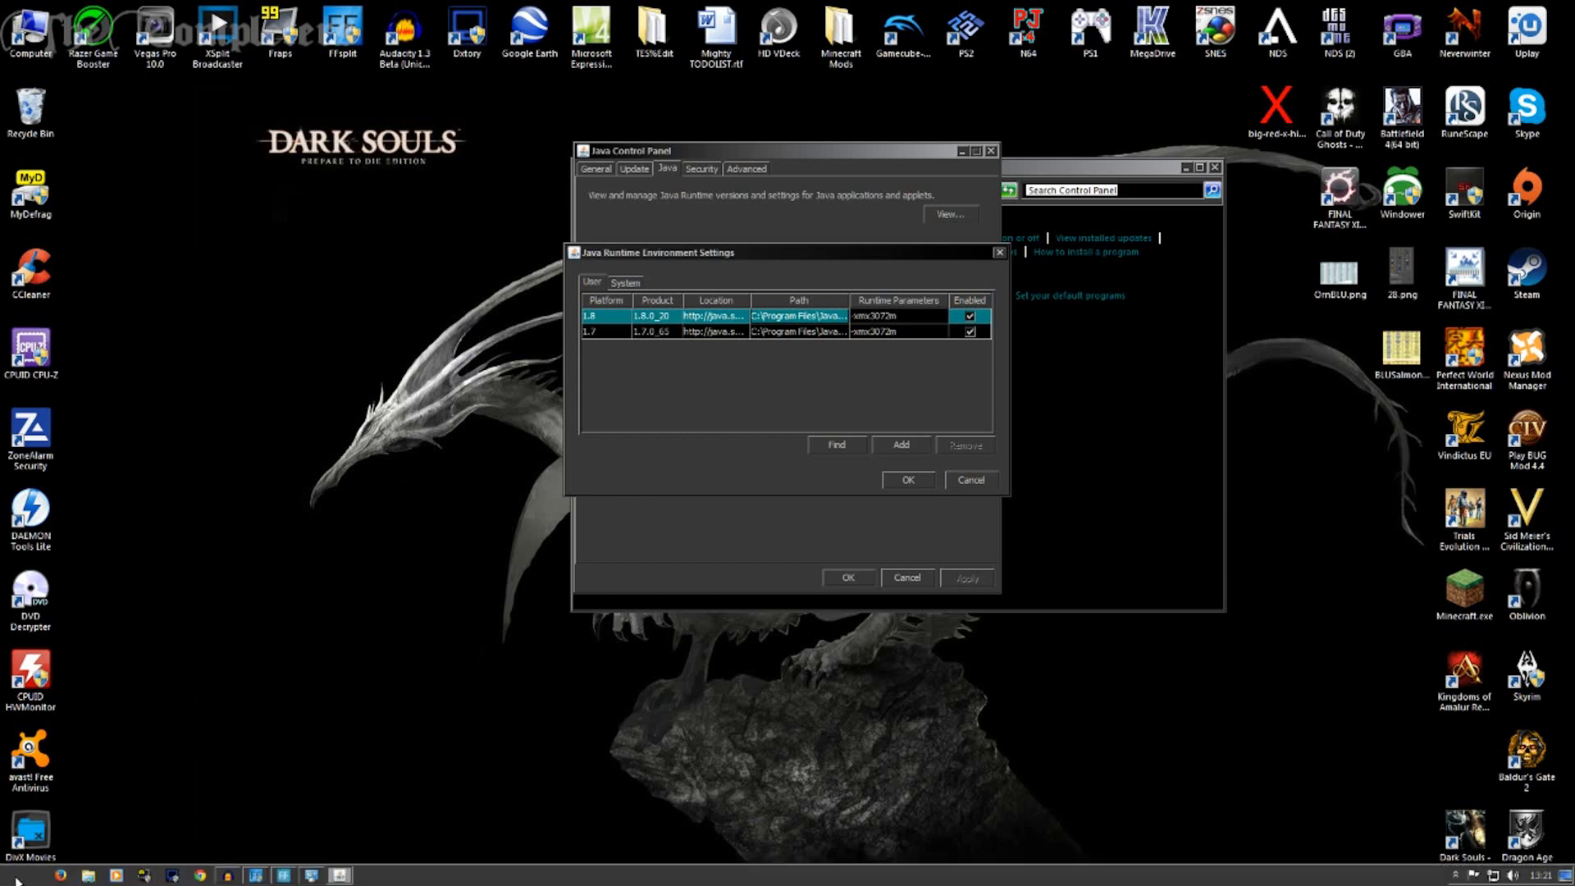
{"action": "left_click", "coordinate": [16, 876]}
{"action": "left_click", "coordinate": [145, 830]}
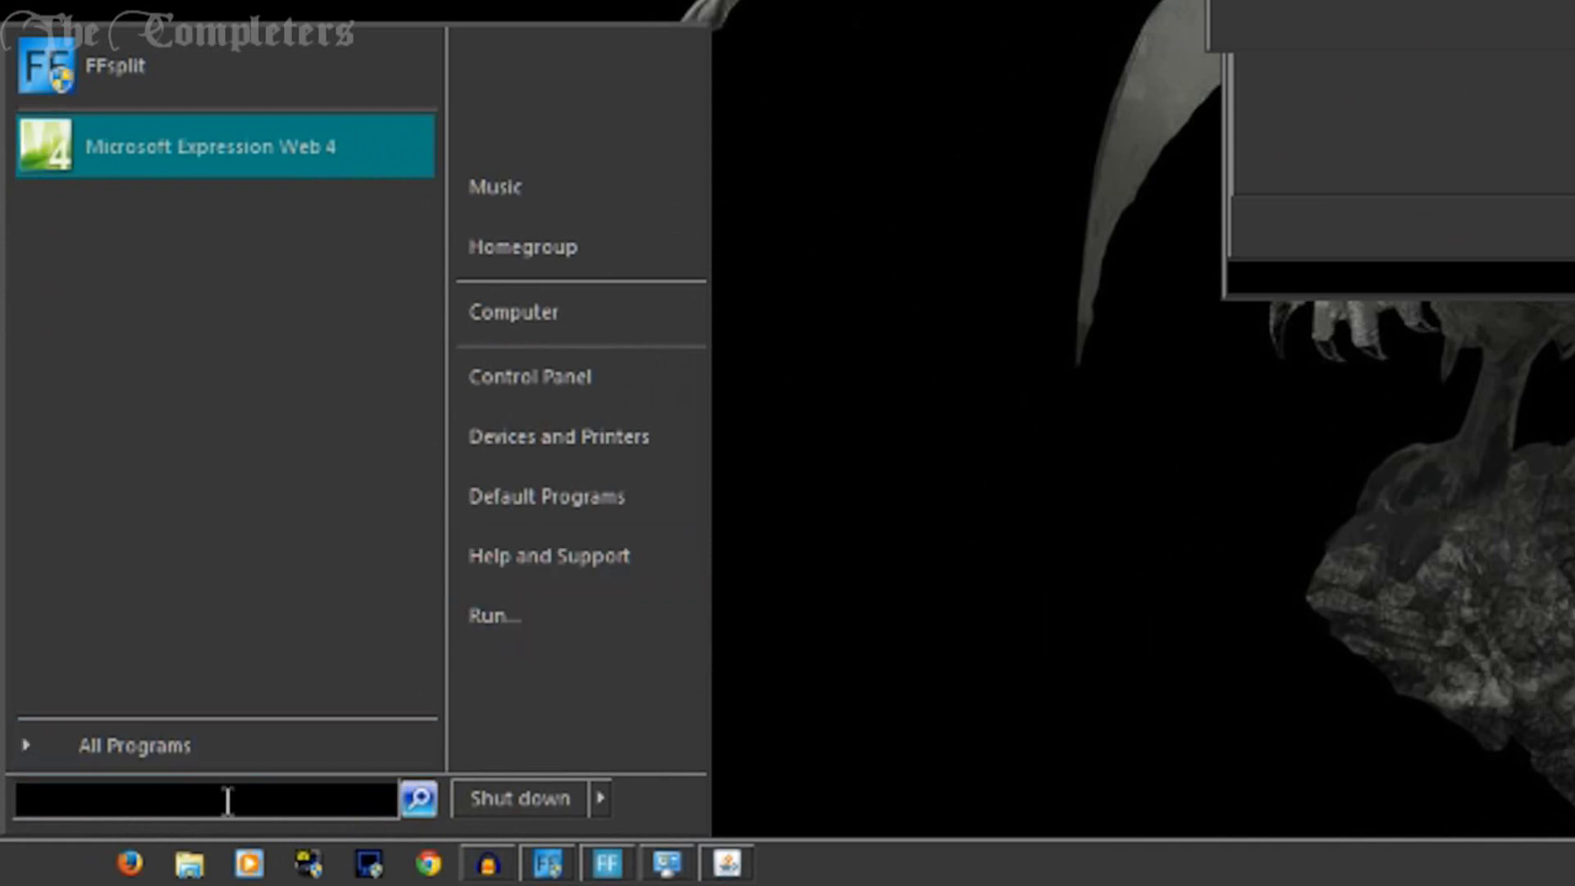
{"action": "left_click", "coordinate": [159, 754]}
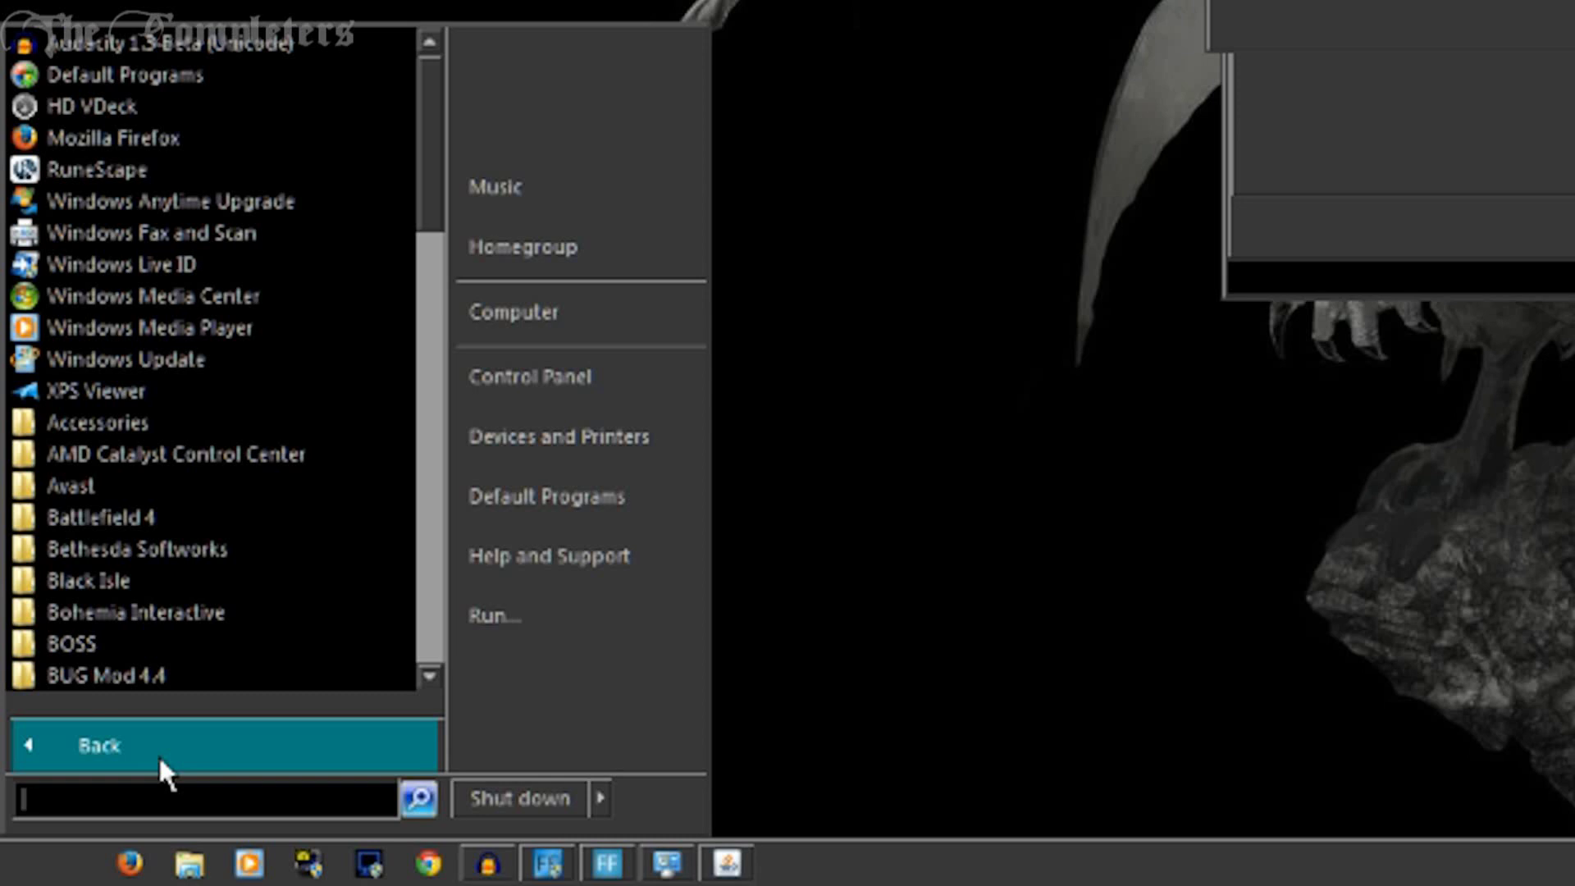
{"action": "type", "text": "dvd de"}
{"action": "key", "text": "Return"}
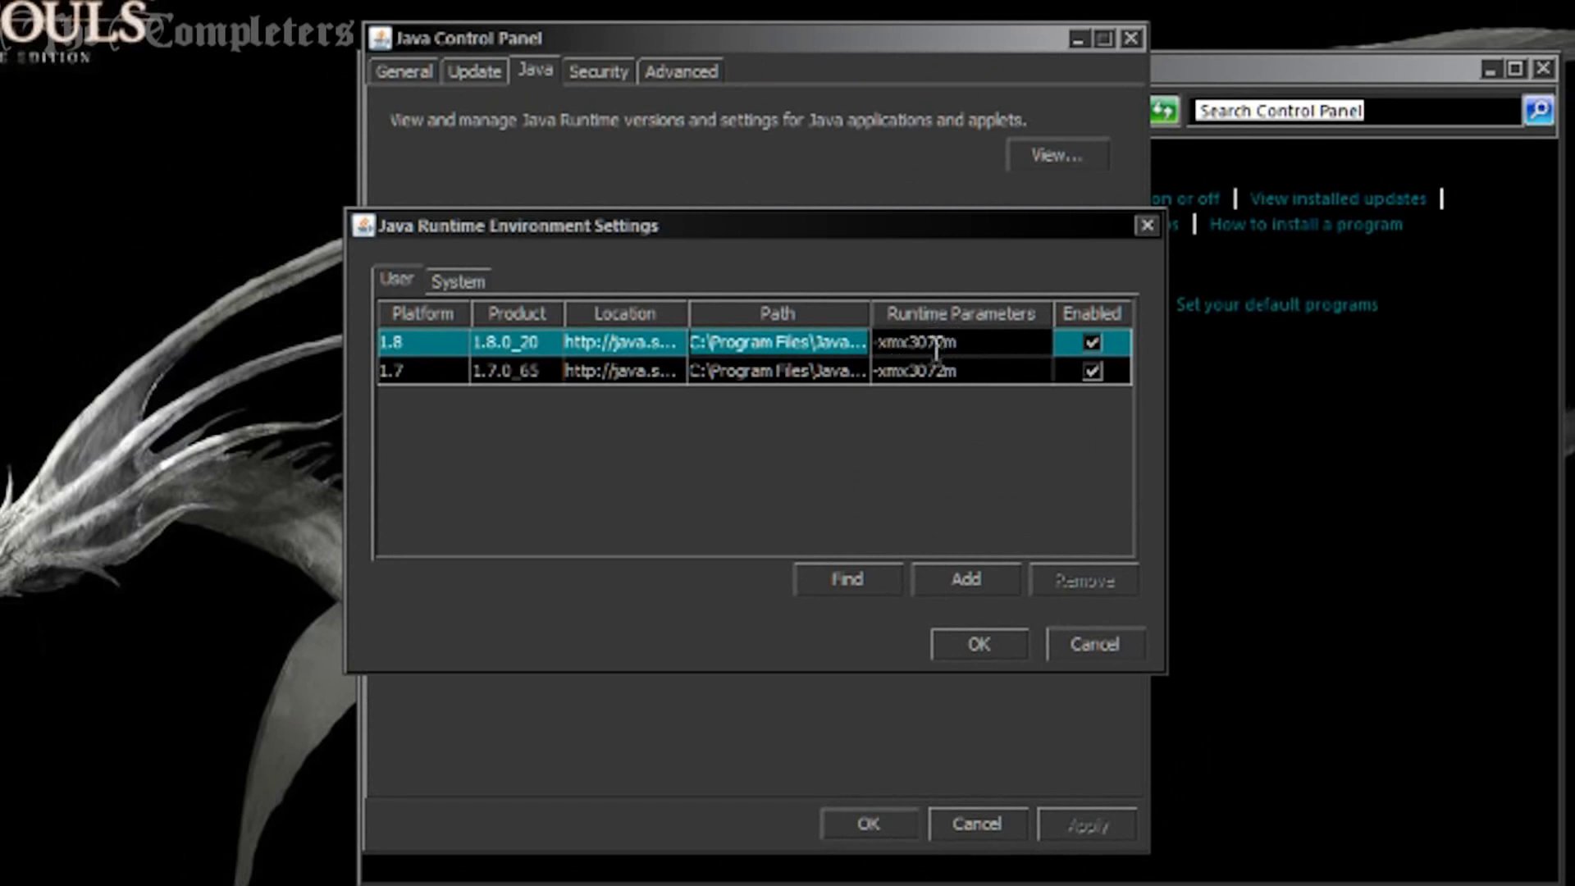
Step: Correct the last digit so the Java 1.8 runtime parameter reads -xmx3072m
{"action": "key", "text": "BackSpace"}
{"action": "type", "text": "2"}
{"action": "left_click", "coordinate": [947, 342]}
{"action": "left_click_drag", "start_coordinate": [947, 341], "coordinate": [908, 342]}
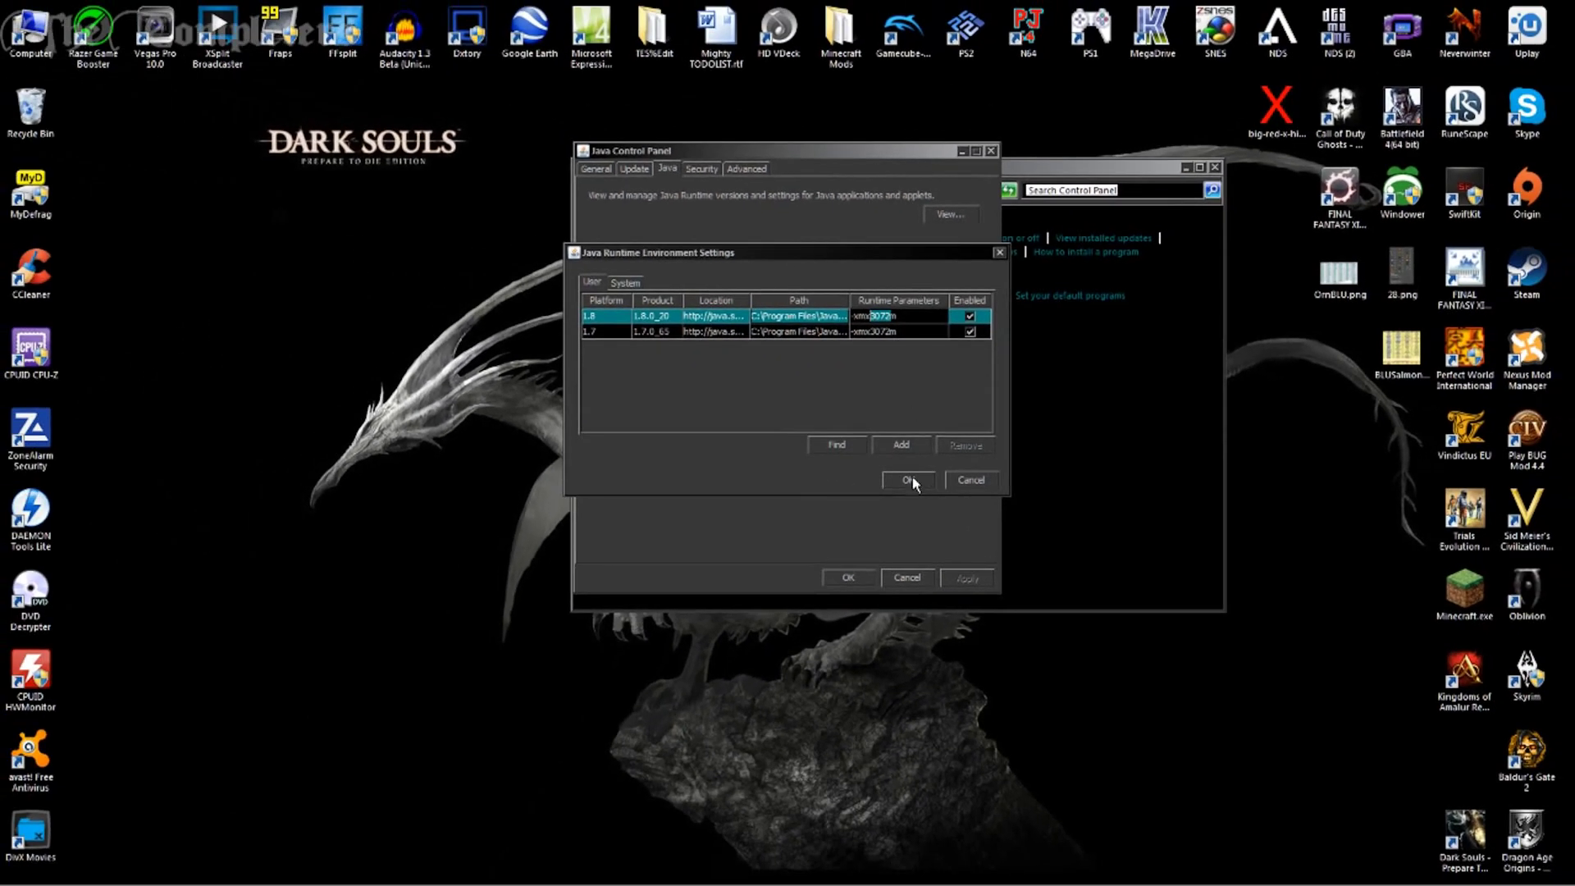
{"action": "left_click", "coordinate": [909, 481]}
Step: Confirm the runtime settings and Java Control Panel with OK, and close the Programs window
{"action": "left_click", "coordinate": [966, 578]}
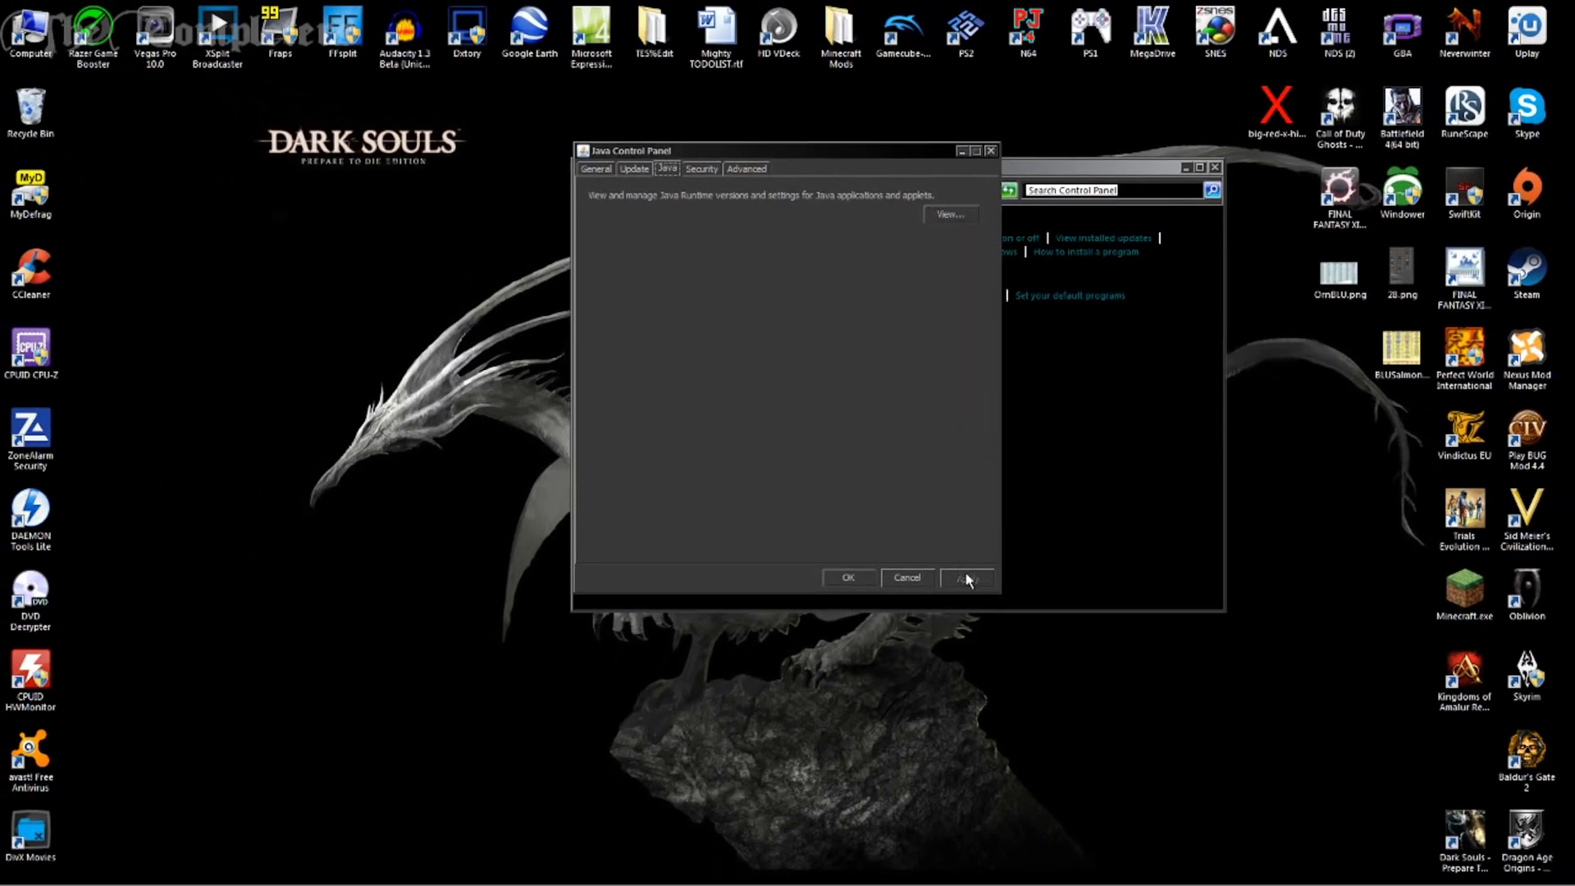
{"action": "left_click", "coordinate": [853, 574]}
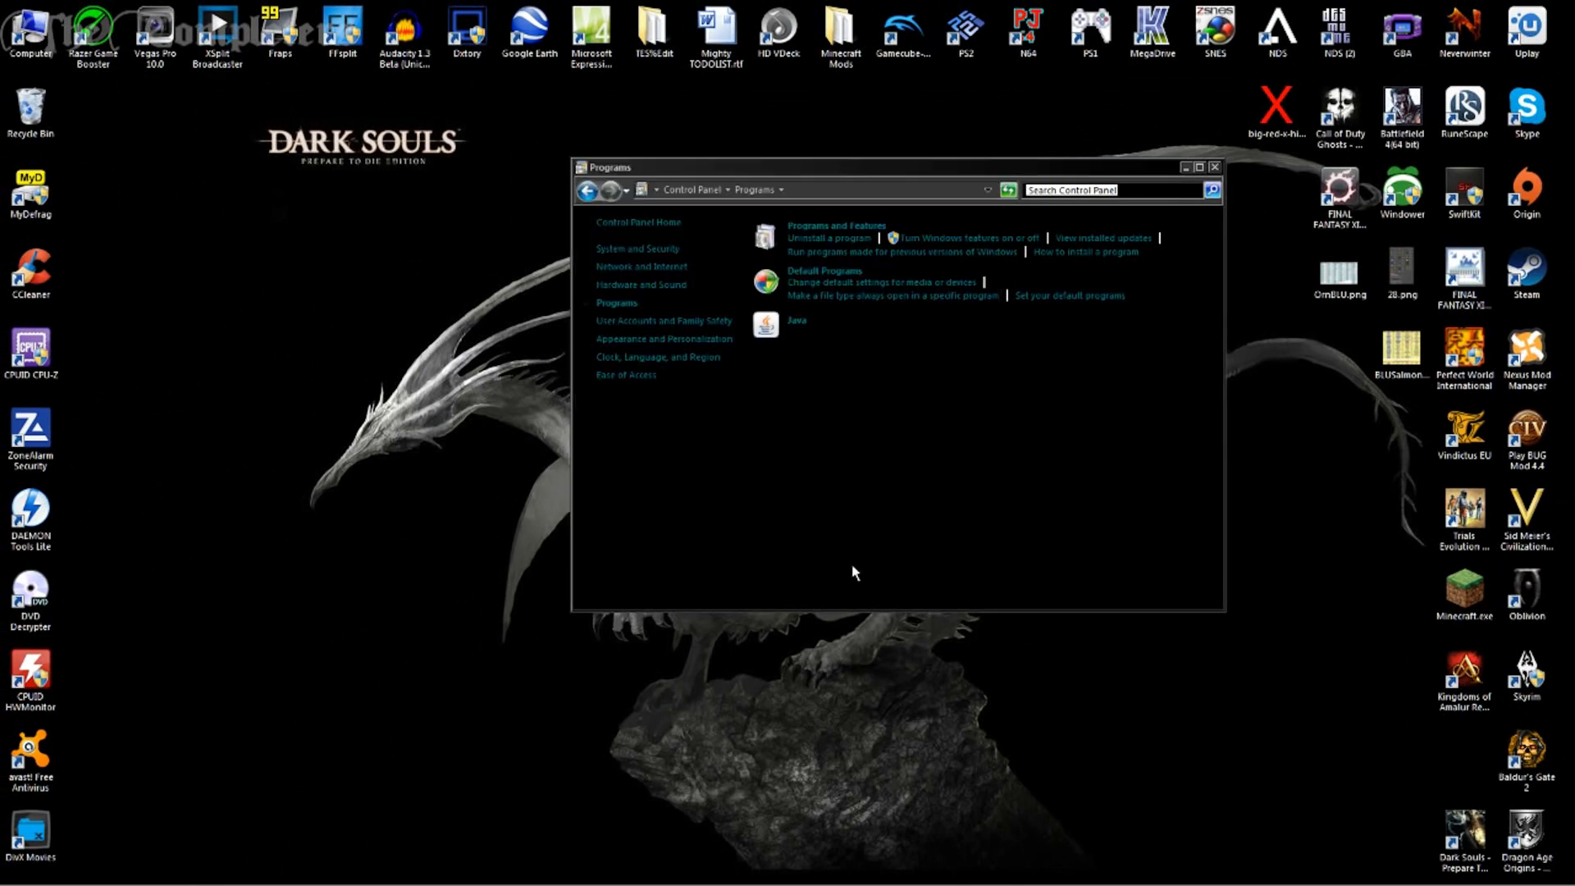
{"action": "left_click", "coordinate": [1215, 168]}
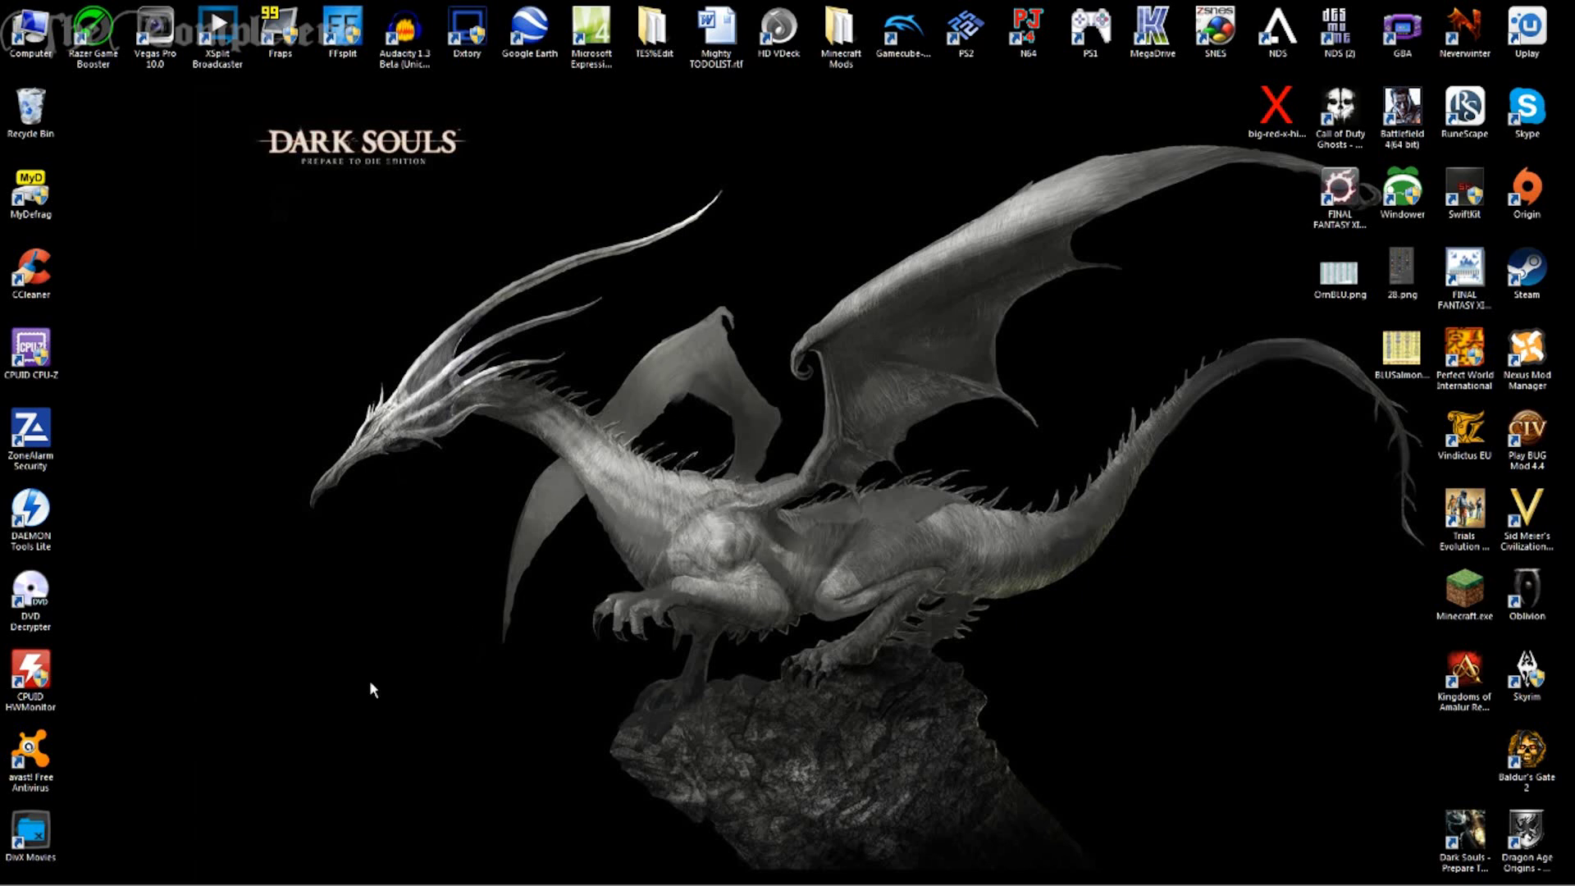
{"action": "mouse_move", "coordinate": [86, 877]}
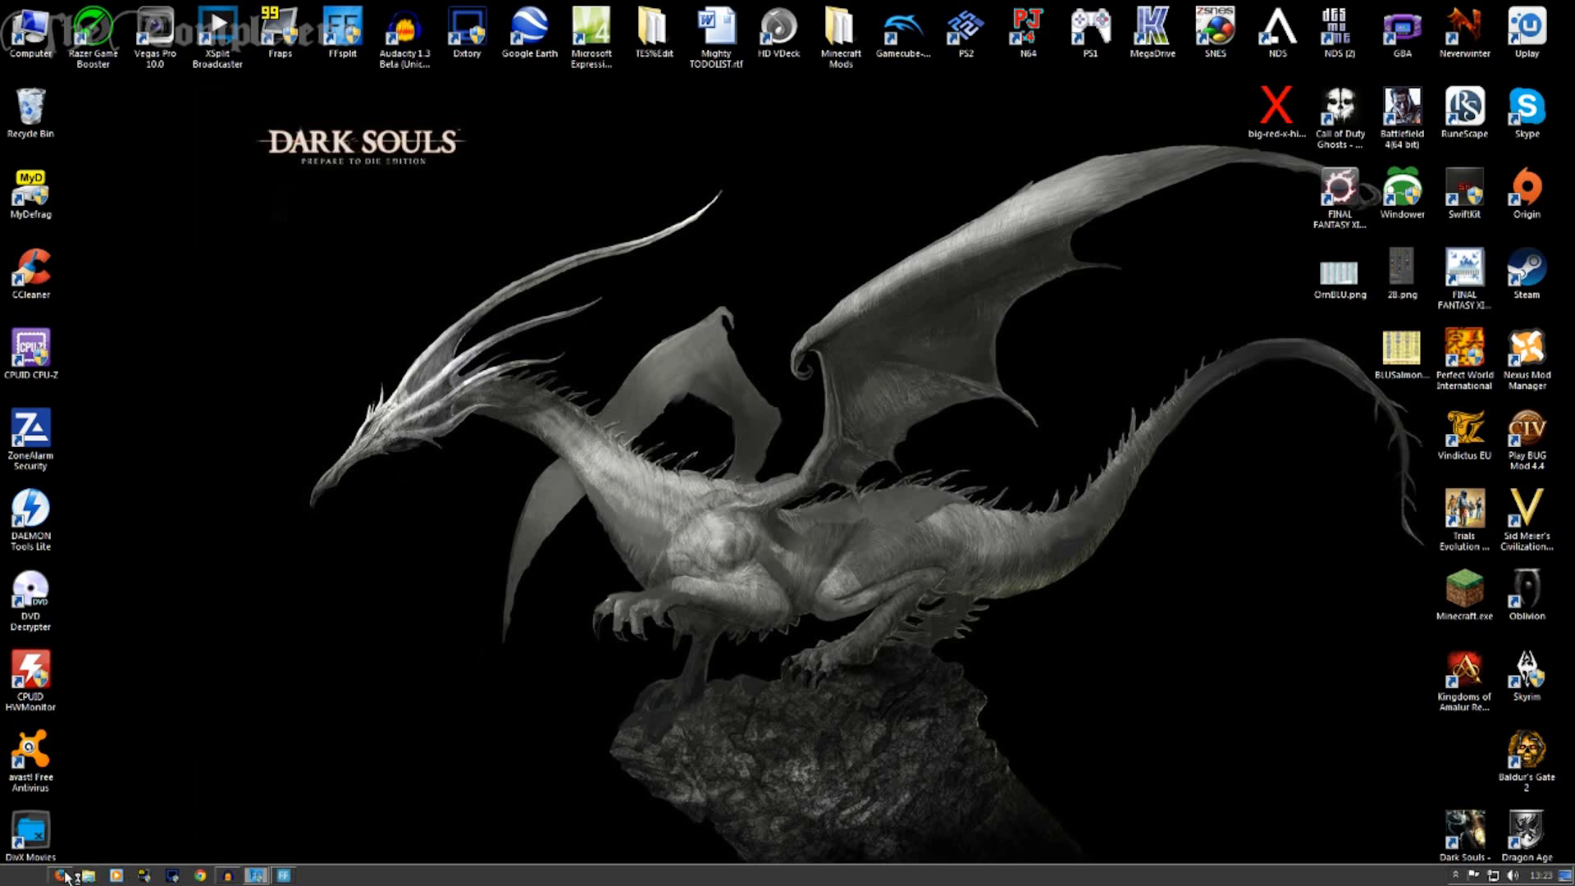
{"action": "left_click", "coordinate": [61, 875]}
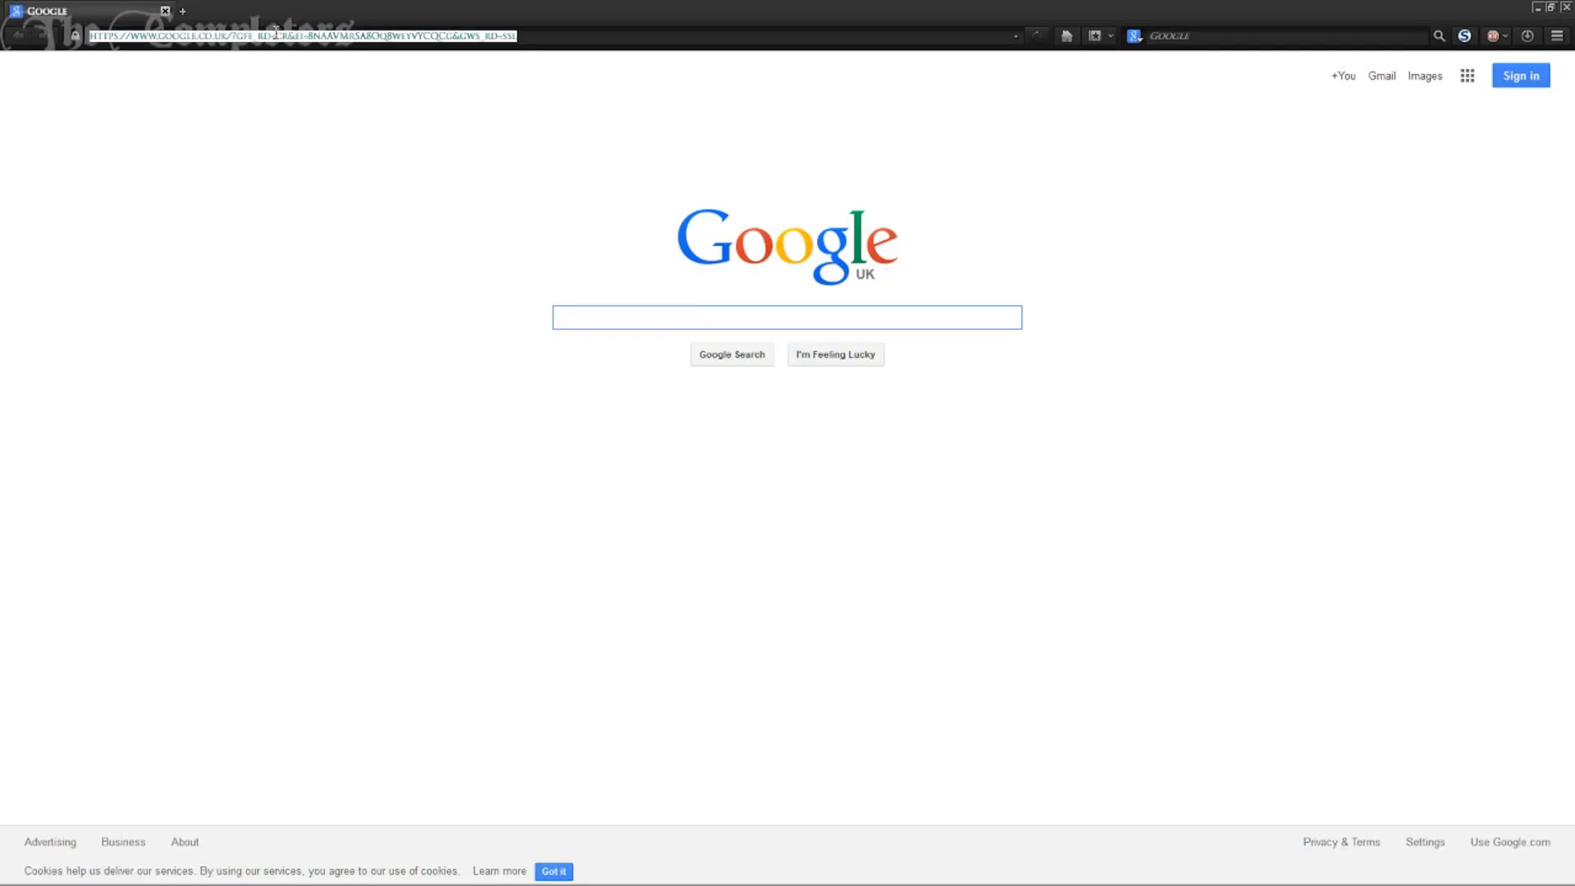
{"action": "type", "text": "www.runescape.com/title.ws"}
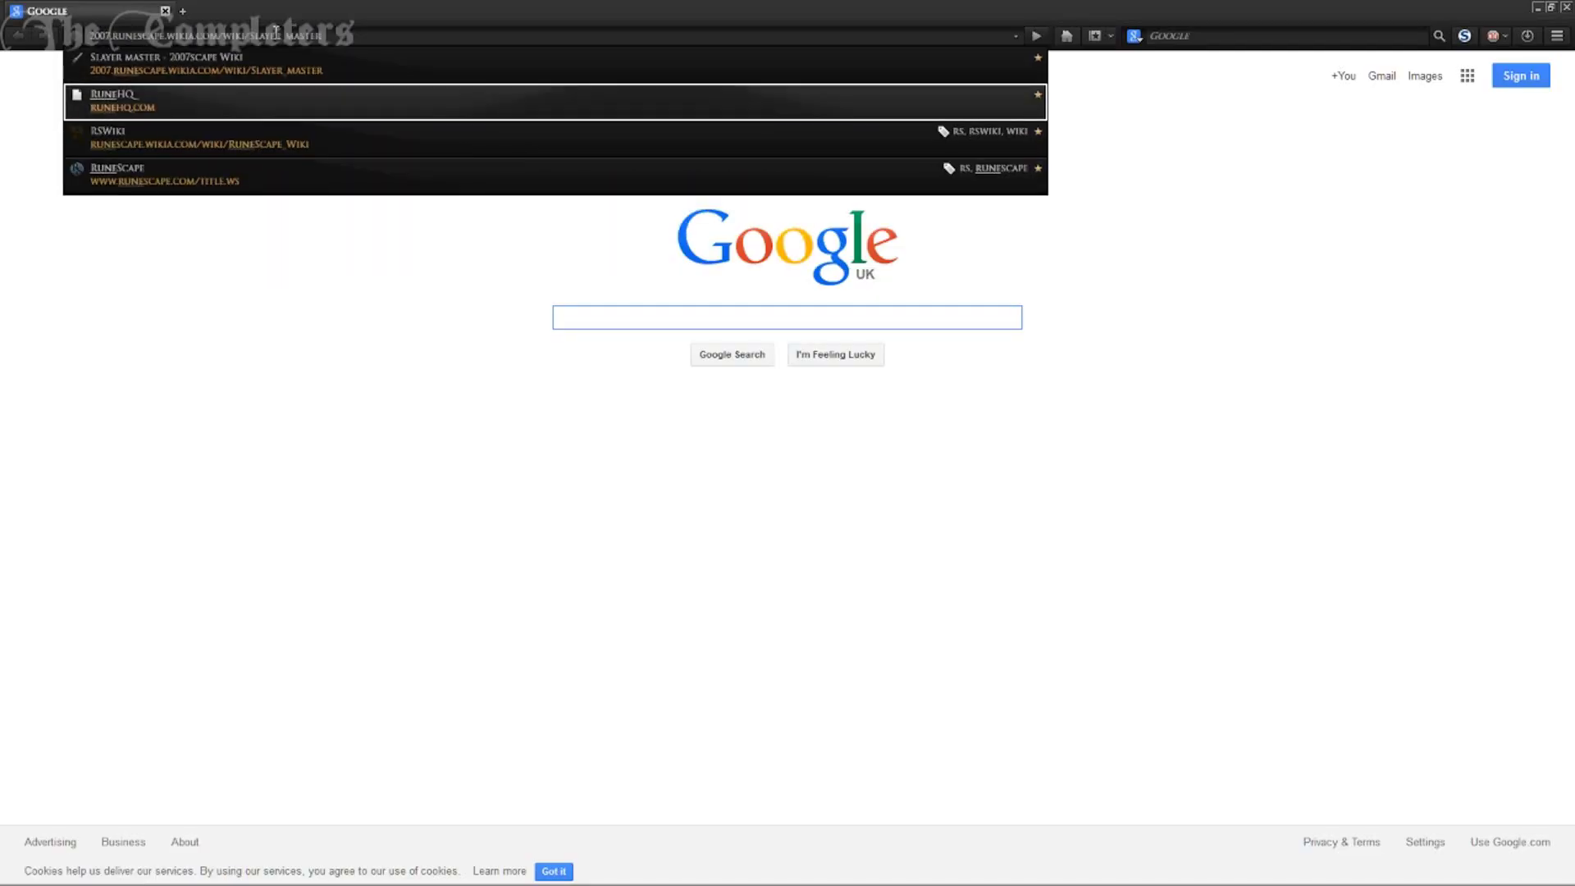
{"action": "key", "text": "Return"}
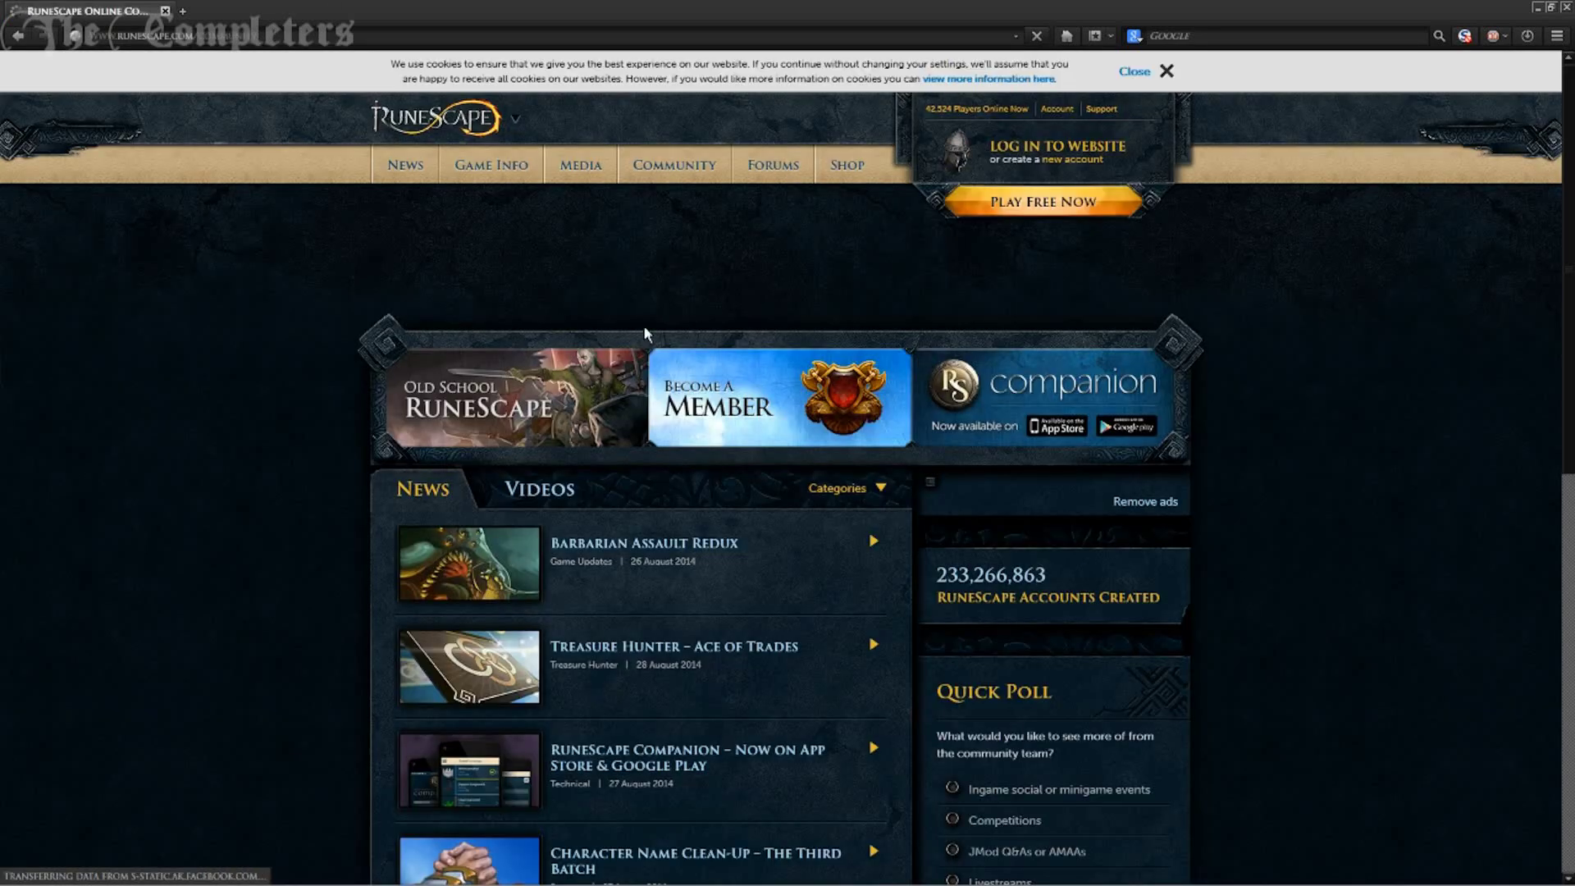
{"action": "left_click", "coordinate": [1043, 201]}
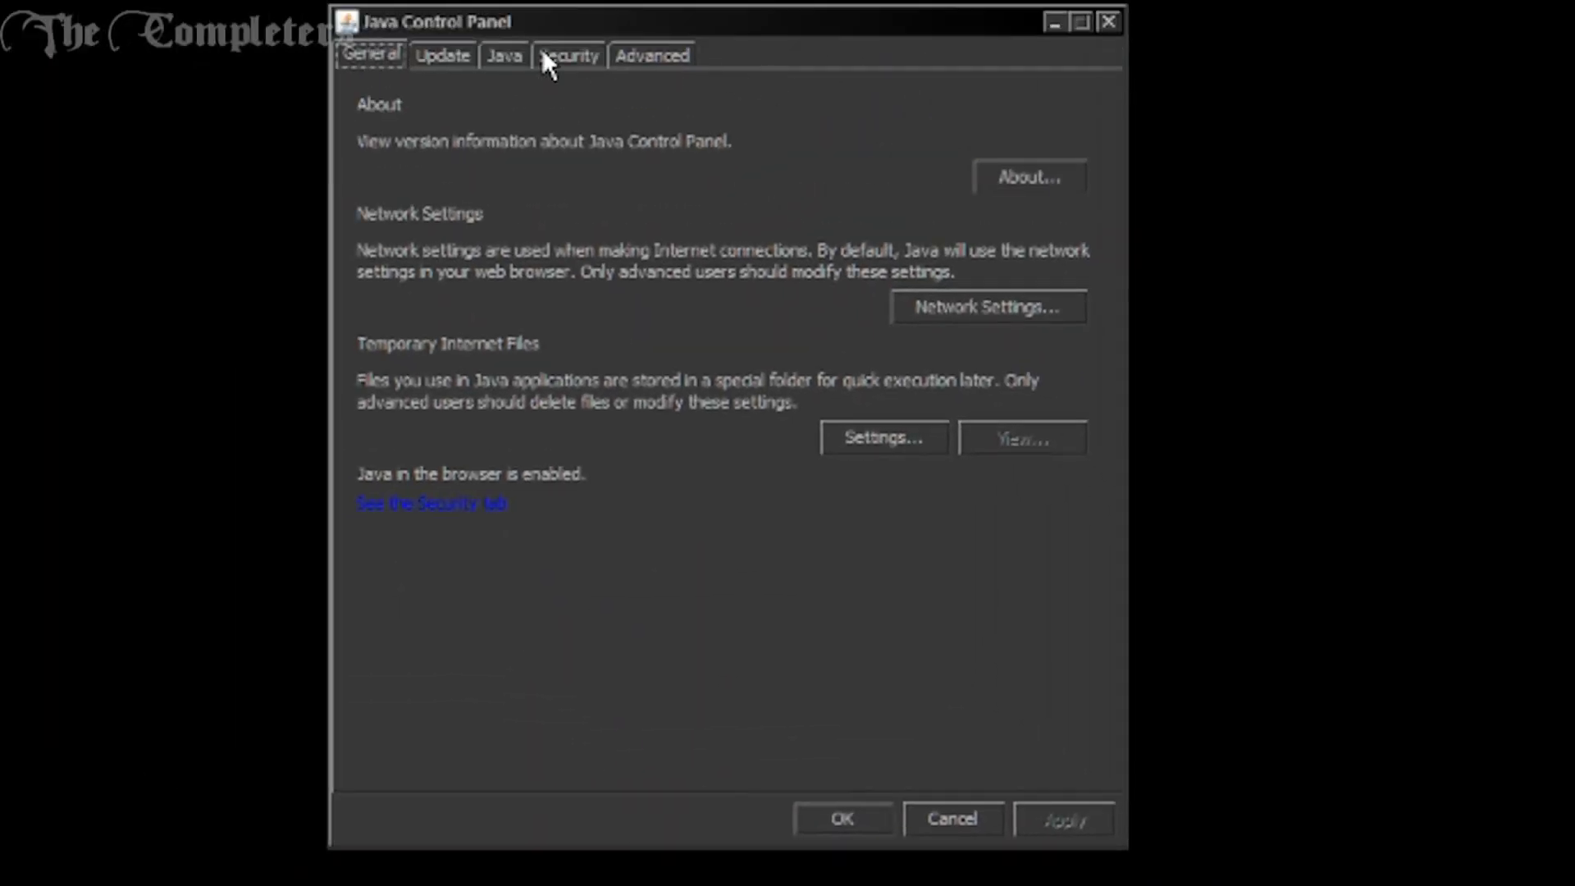
Step: Show the Java runtime list with both entries at -xmx4000m and select the 1.8 parameters
{"action": "left_click", "coordinate": [504, 55]}
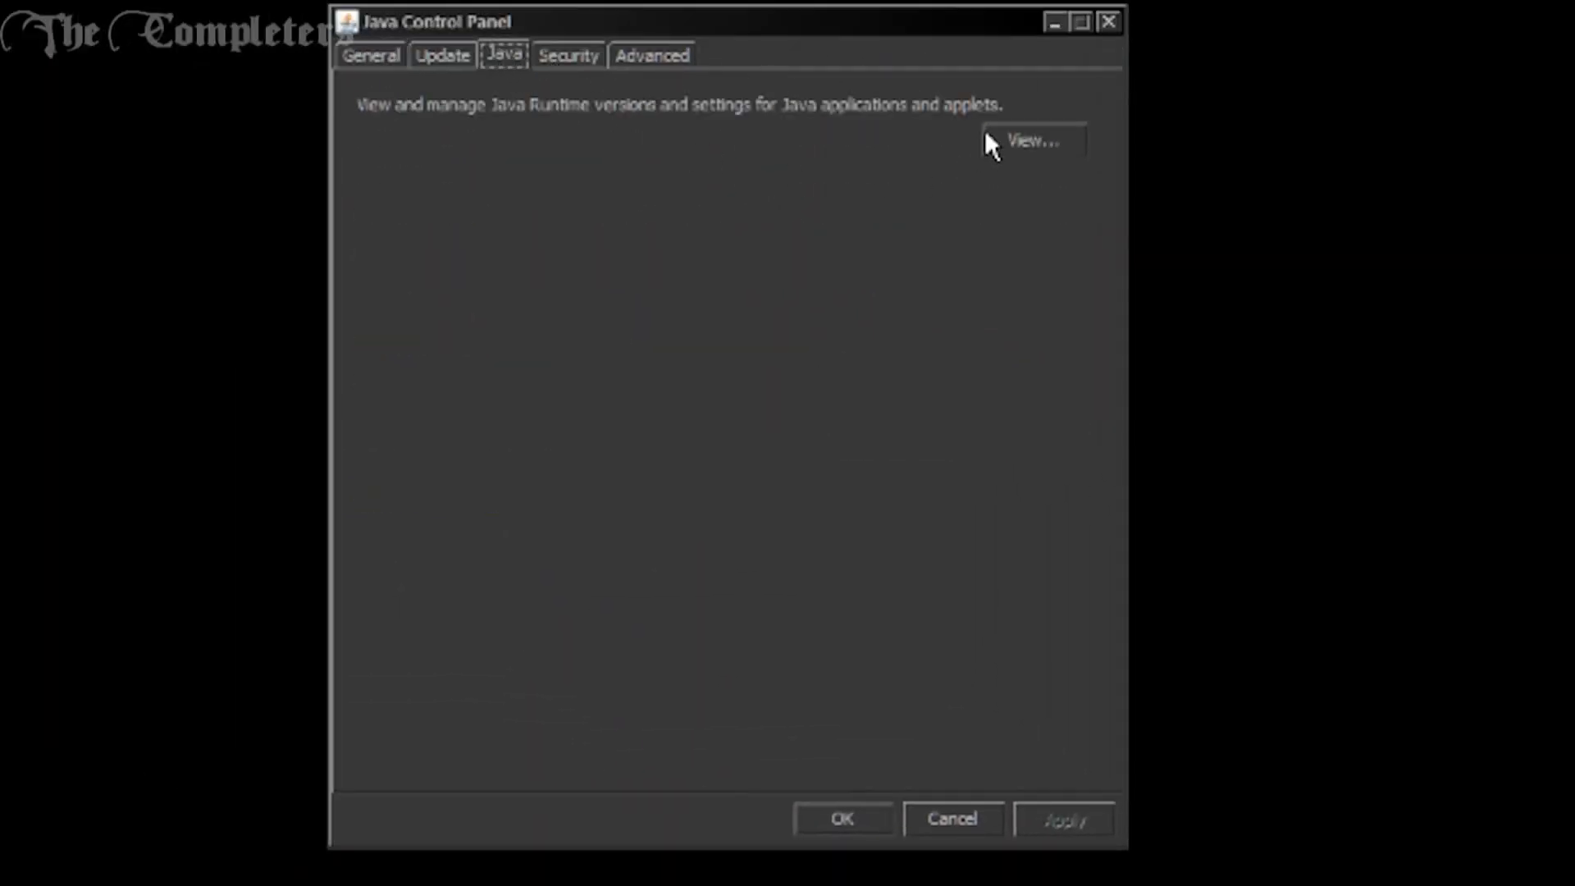
{"action": "left_click", "coordinate": [1007, 135]}
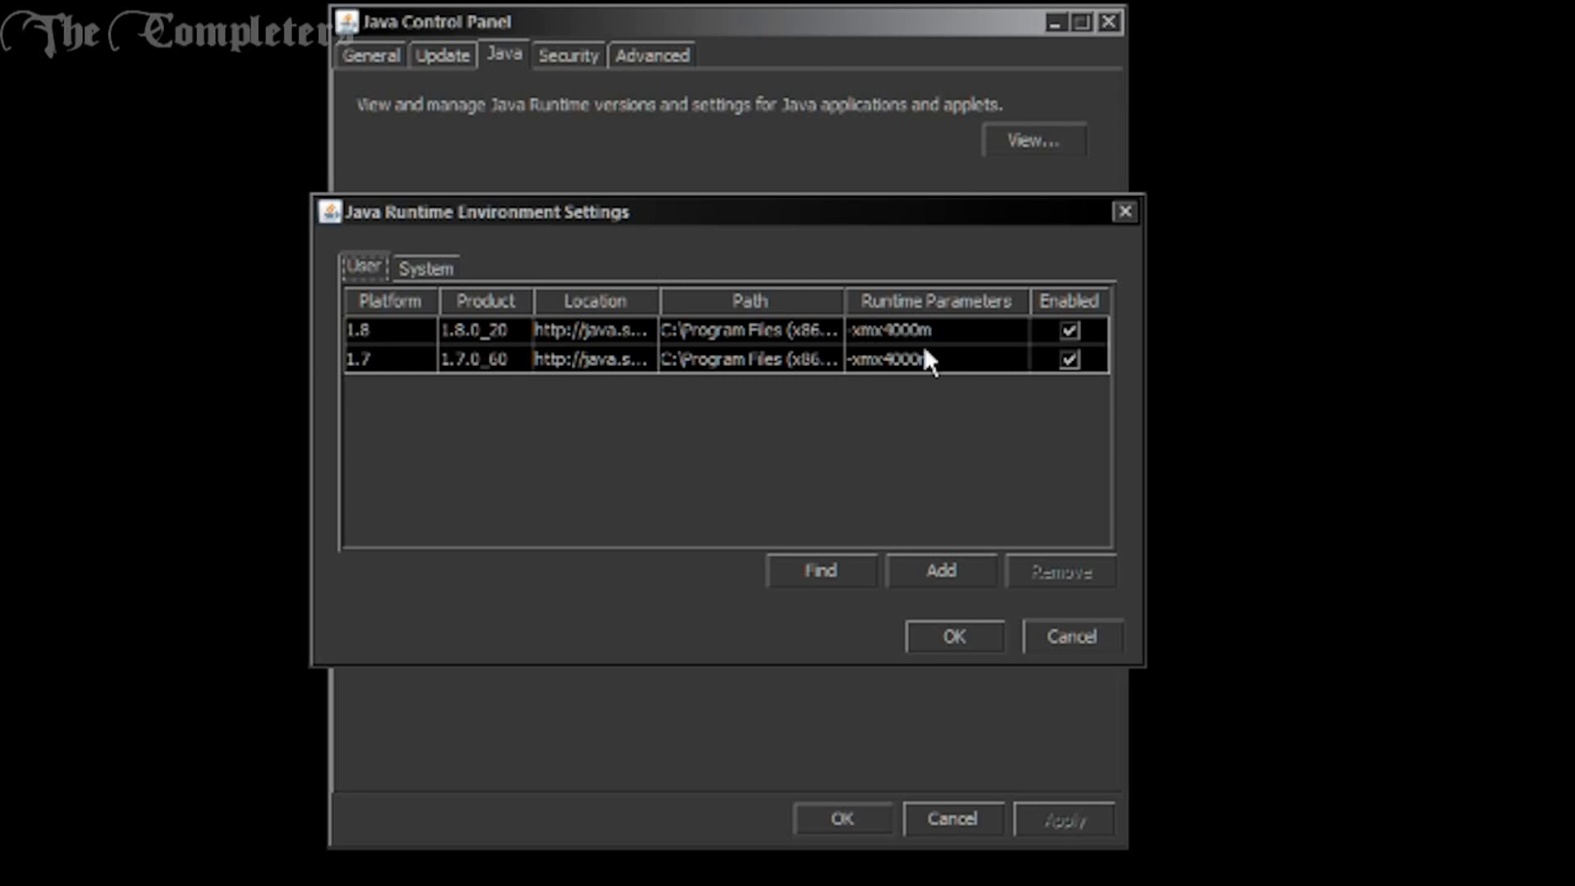
{"action": "left_click", "coordinate": [941, 329]}
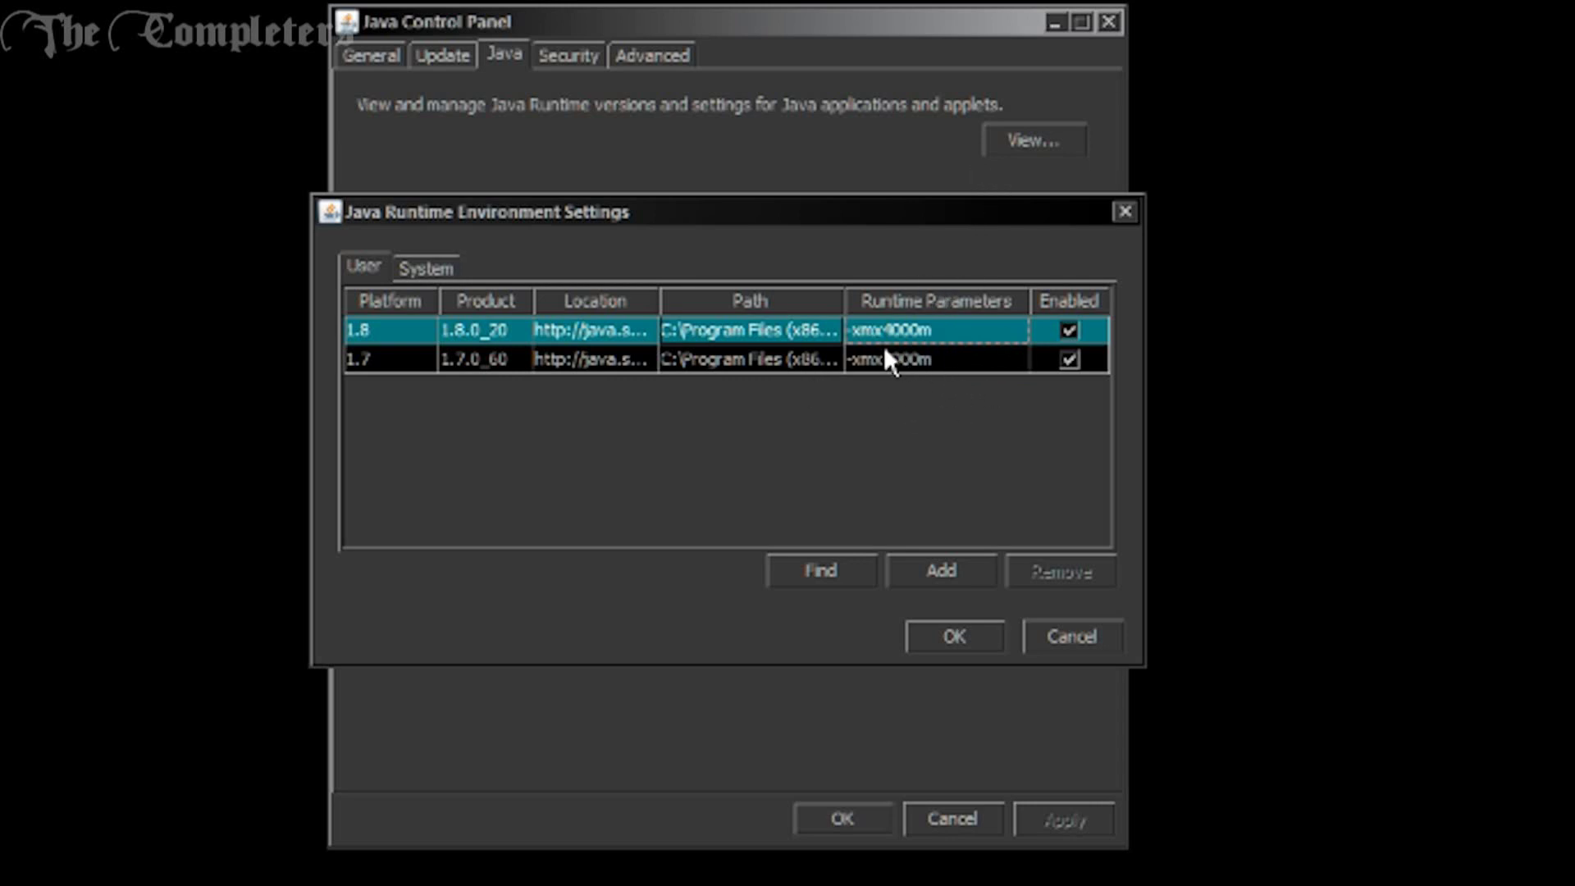
Step: Select the 1.7 -xmx4000m parameter, accept the runtime list, and apply the Java settings
{"action": "left_click", "coordinate": [939, 359]}
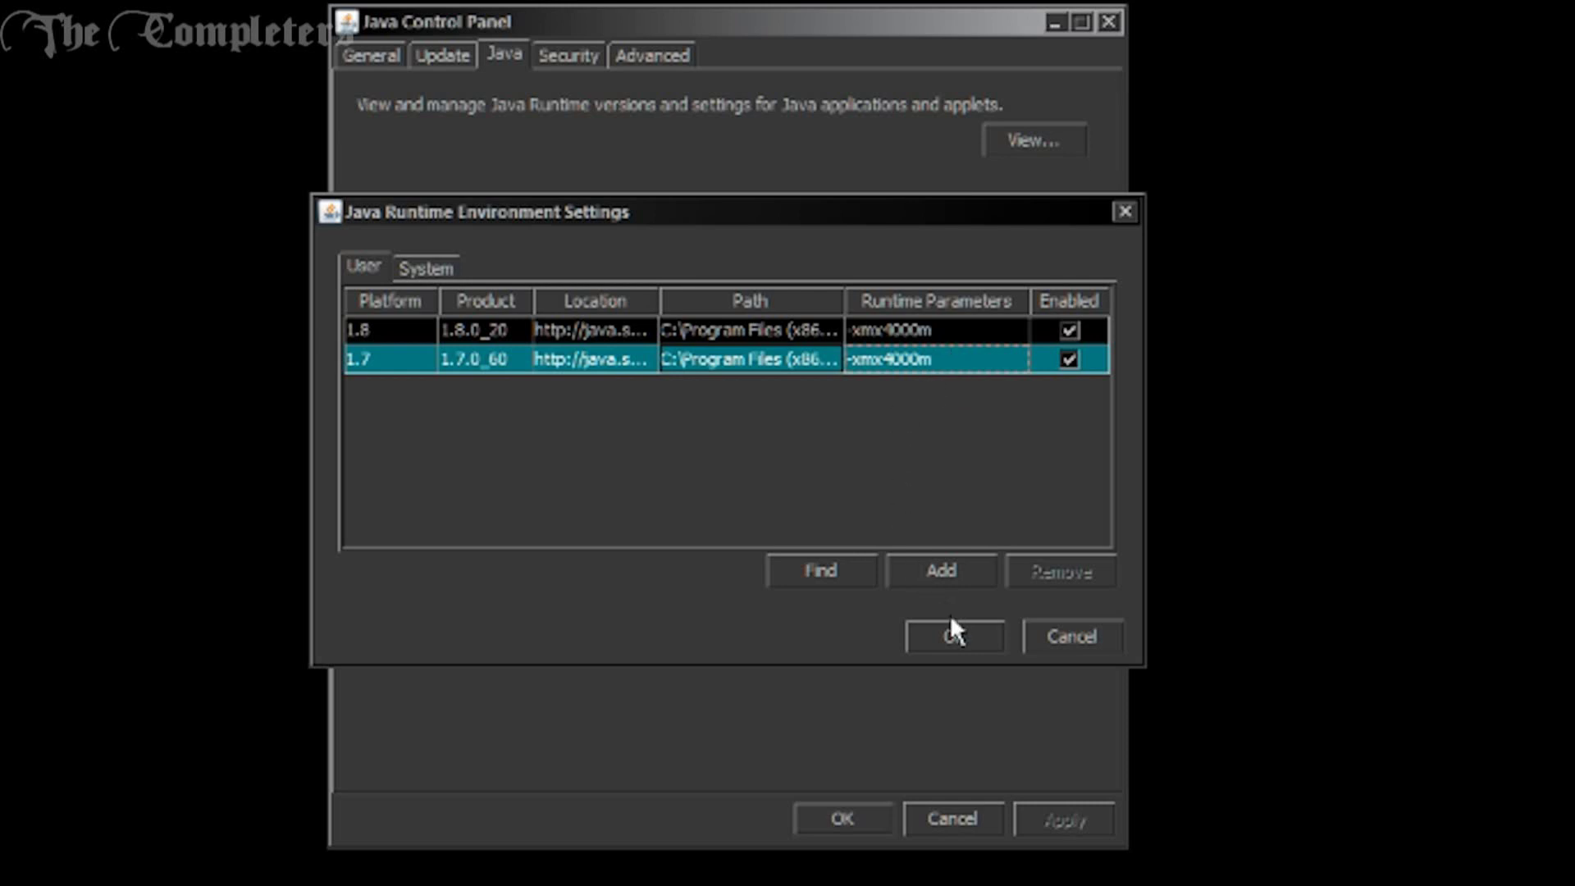
{"action": "left_click", "coordinate": [956, 633]}
{"action": "left_click", "coordinate": [1056, 820]}
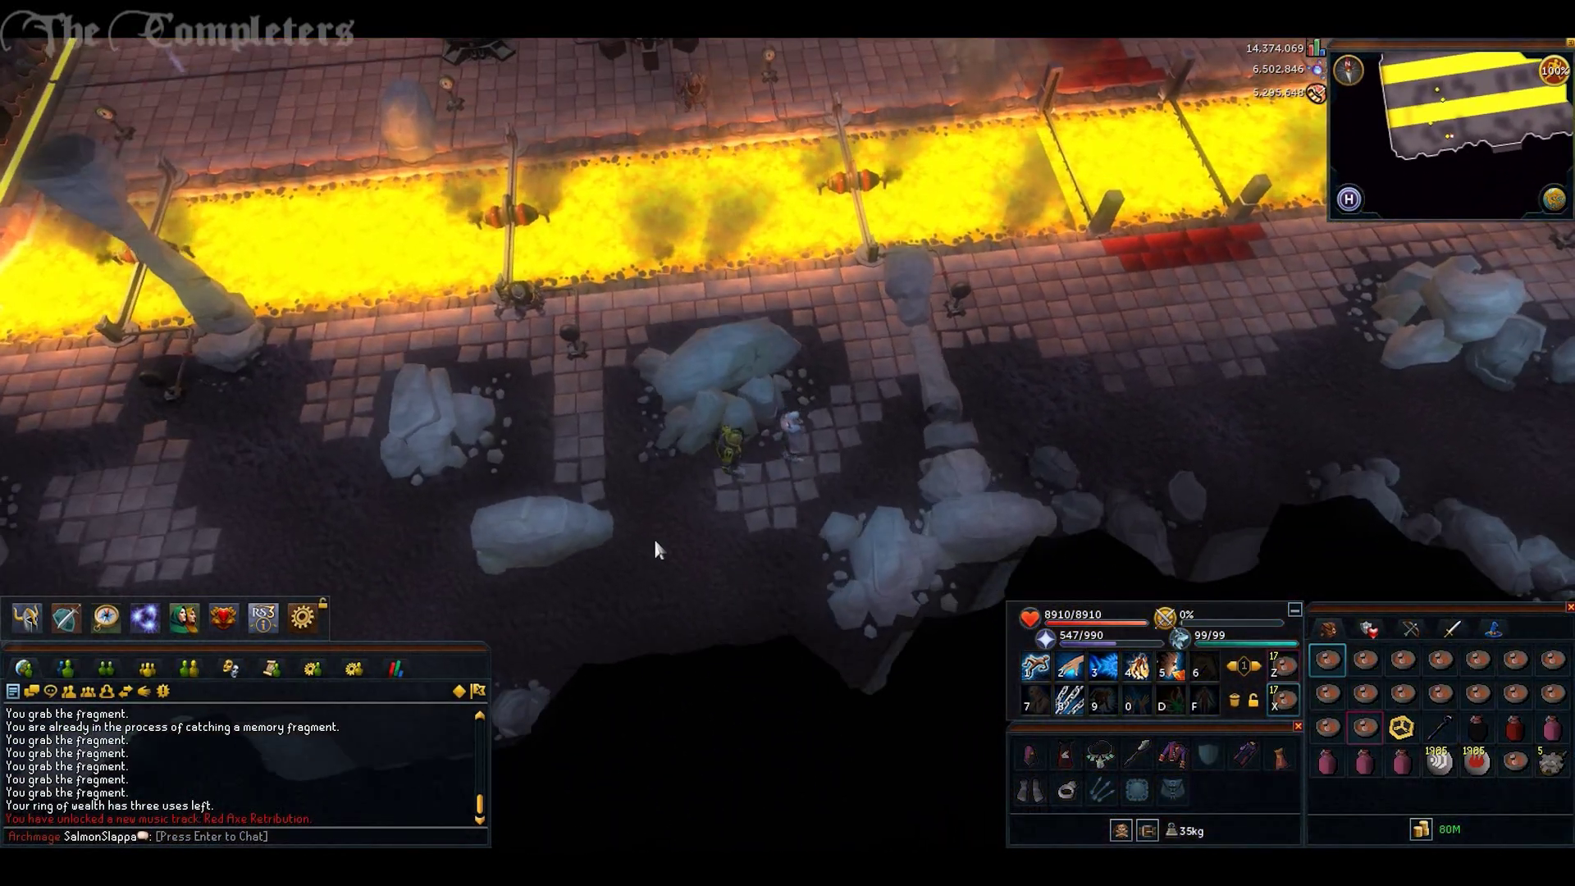
Step: Walk the character to two floor spots along the lava-lined dwarven cavern
{"action": "left_click", "coordinate": [655, 542]}
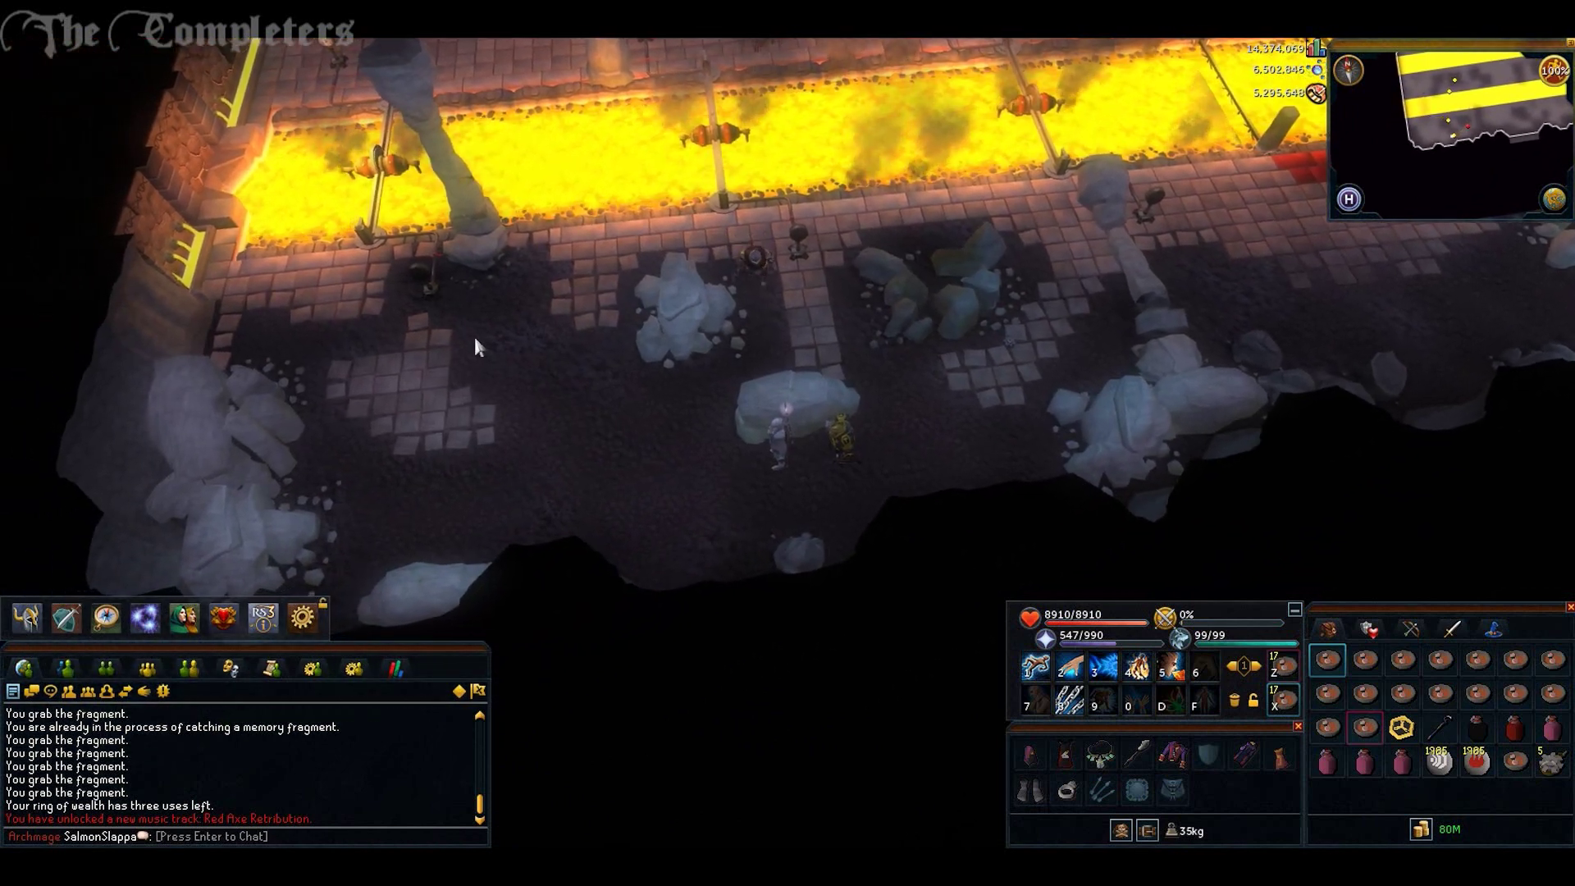
{"action": "left_click", "coordinate": [460, 321]}
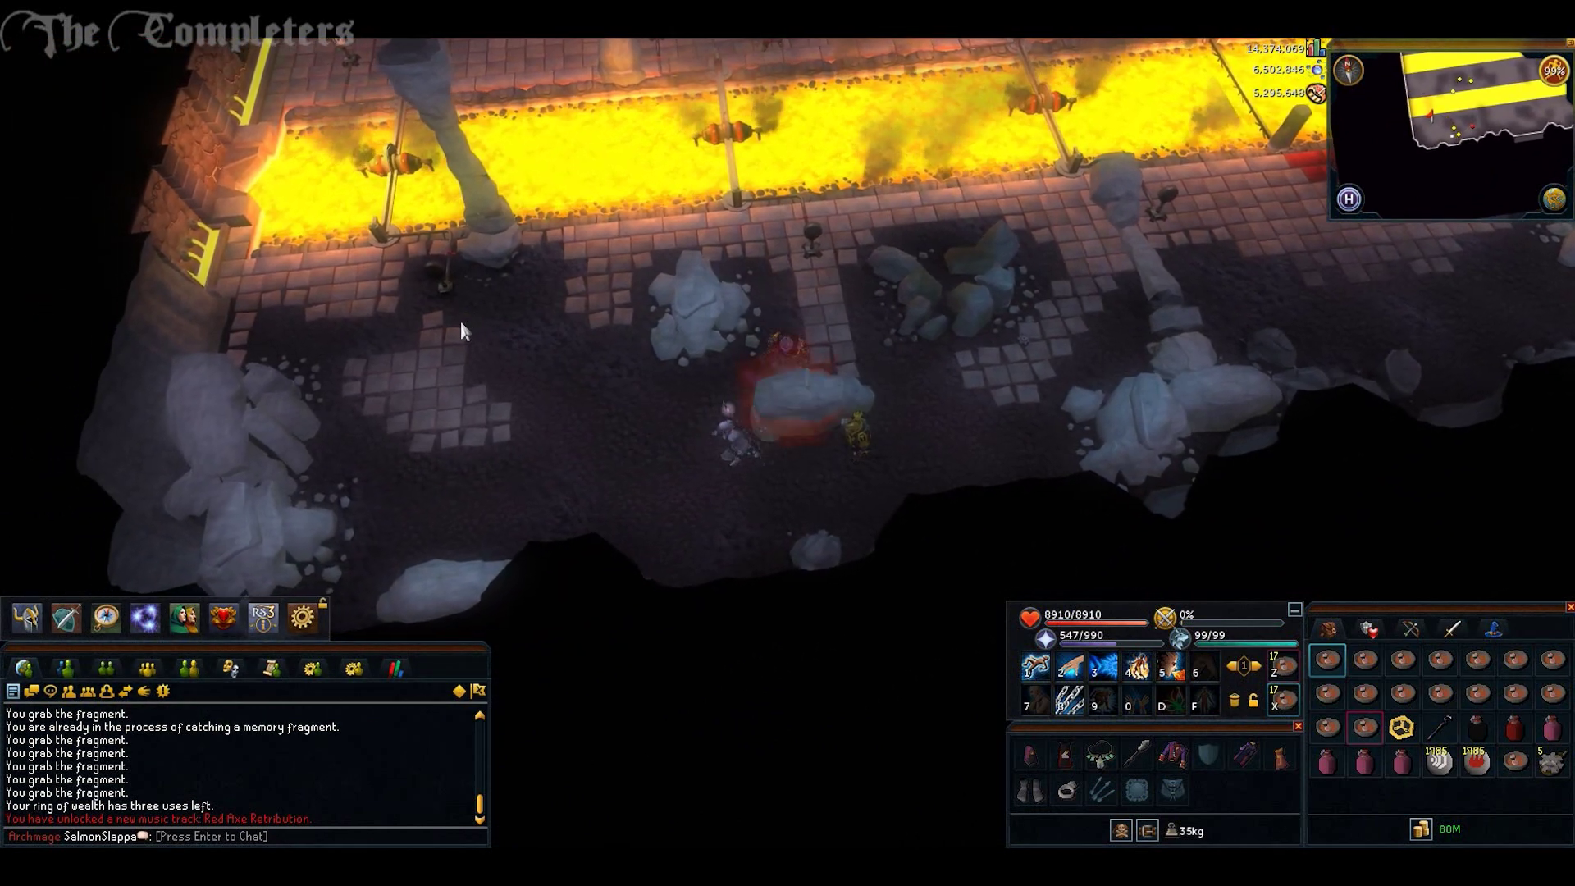